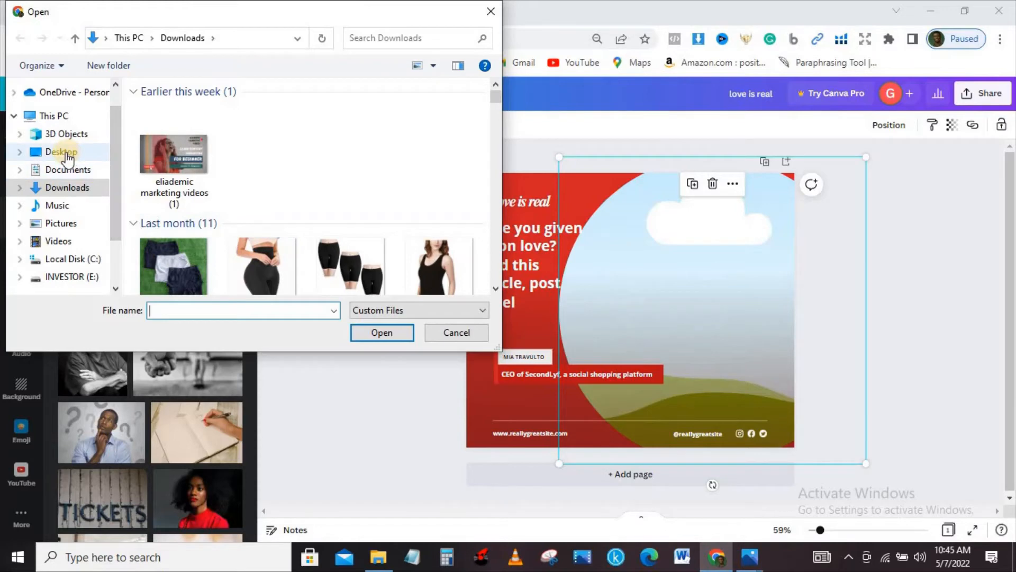
left_click(69, 153)
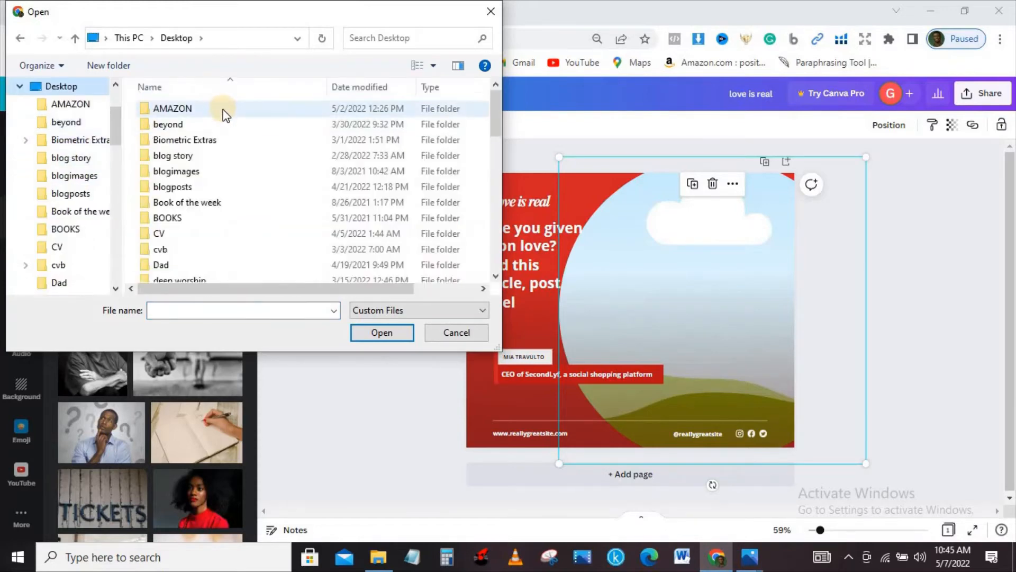
double_click(222, 108)
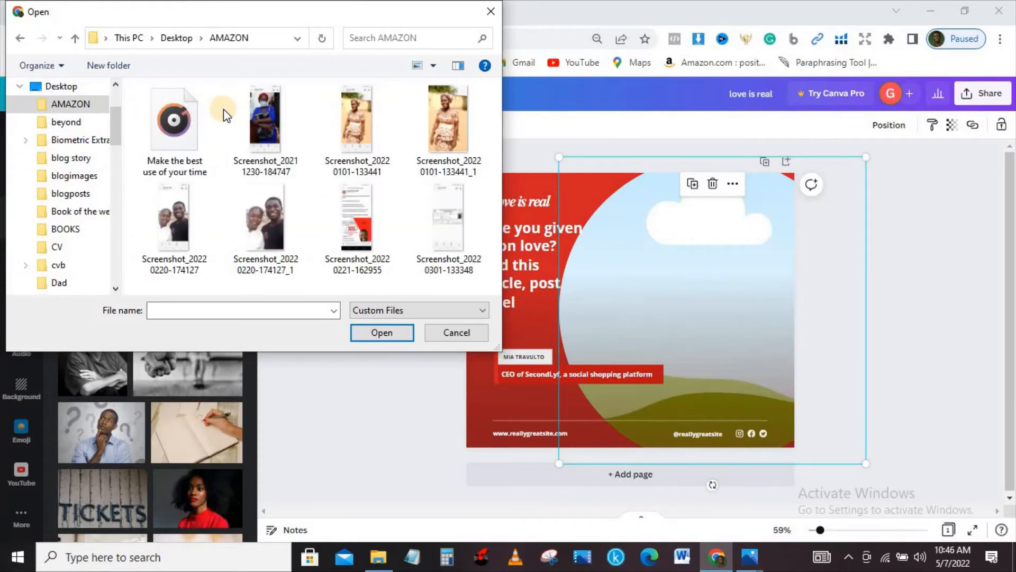
left_click(262, 227)
left_click(400, 339)
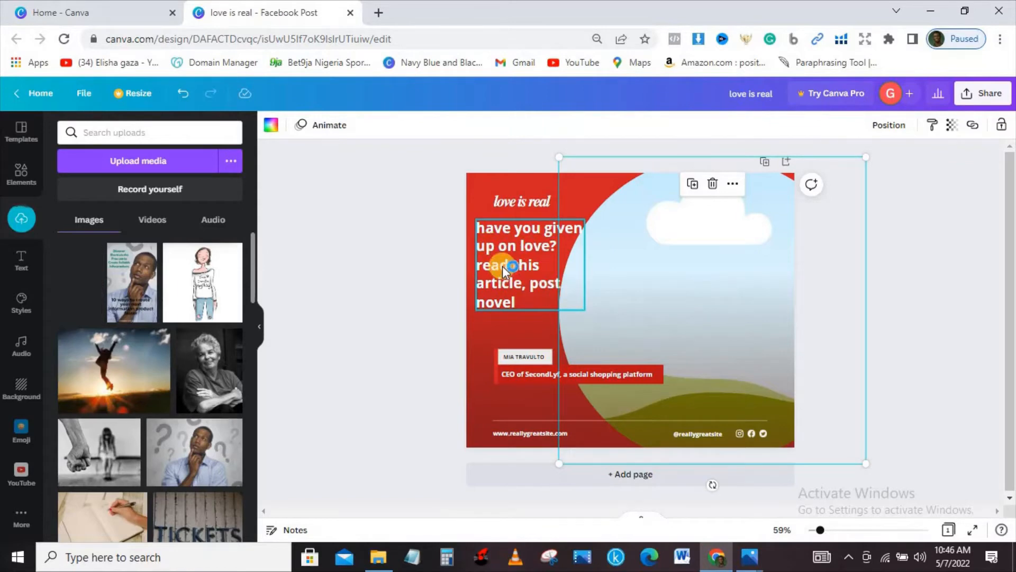
Apply the Pan text animation to the "have you given up on love?" text block
left_click(520, 248)
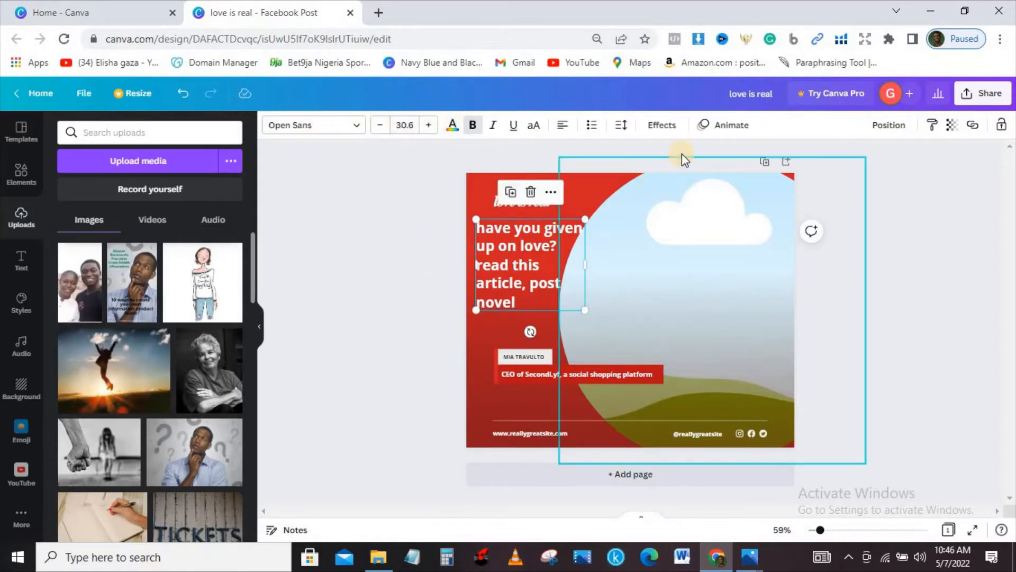
left_click(724, 127)
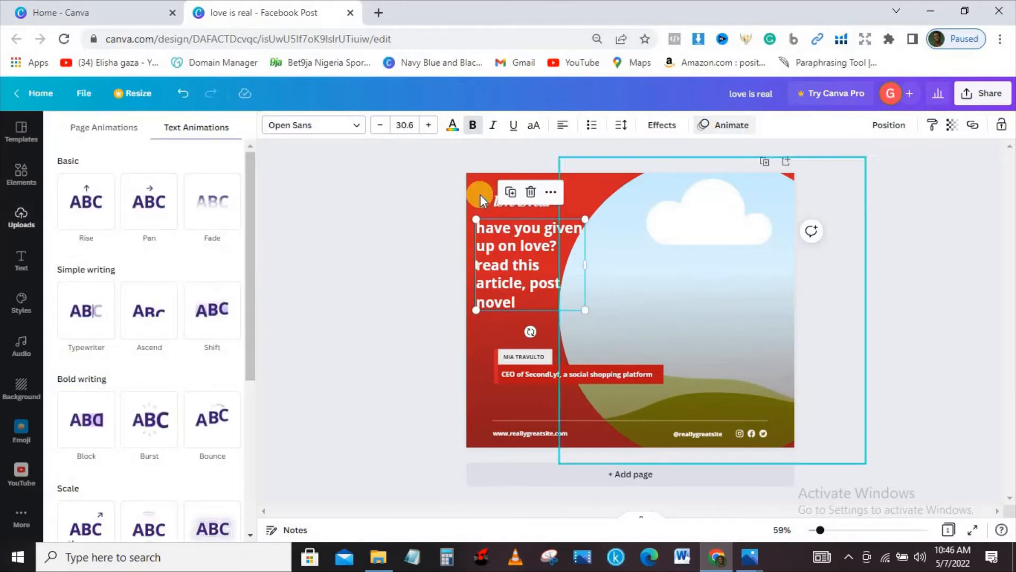
left_click(156, 203)
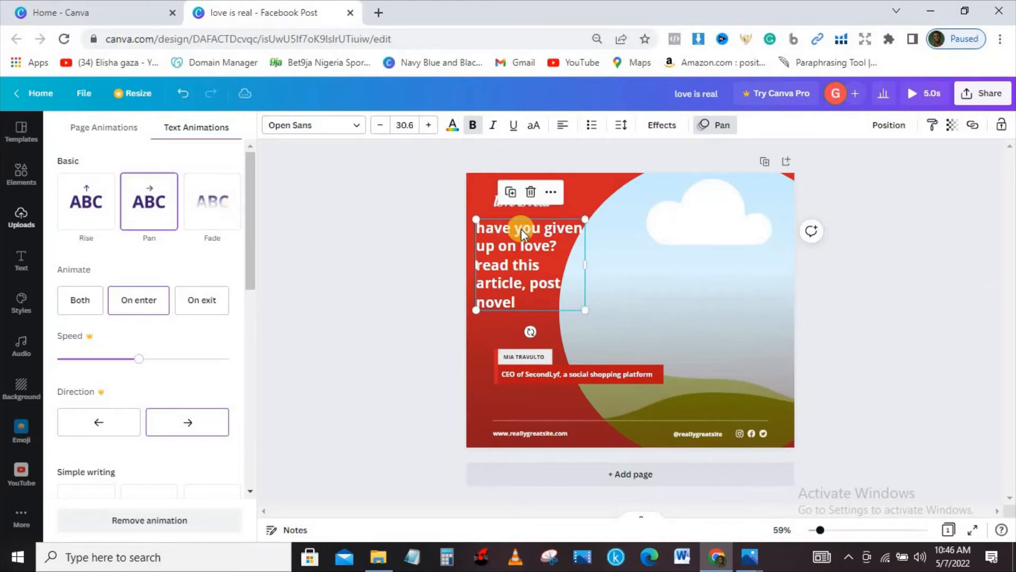
left_click(530, 193)
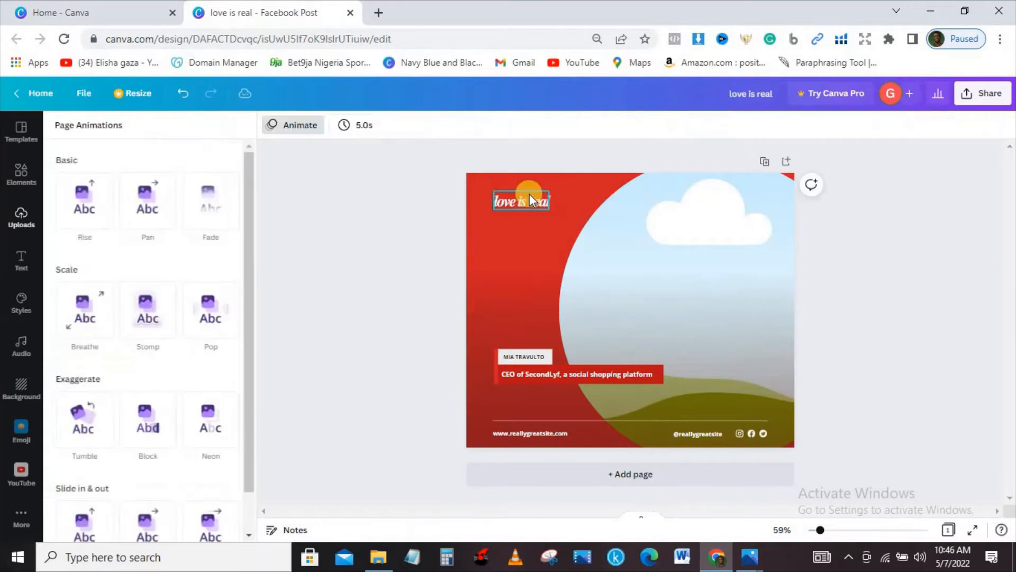
left_click(532, 260)
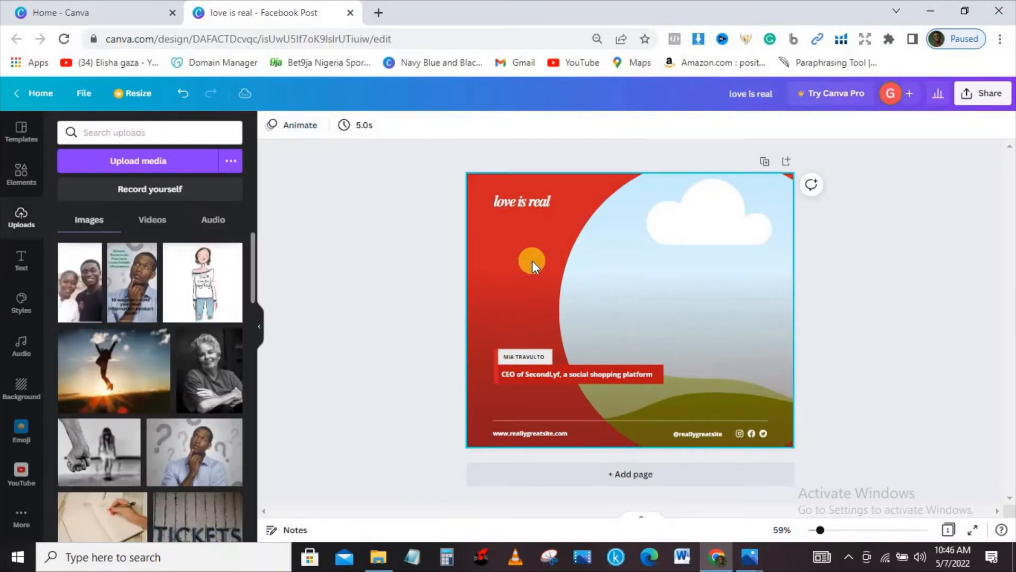
key("ctrl+z")
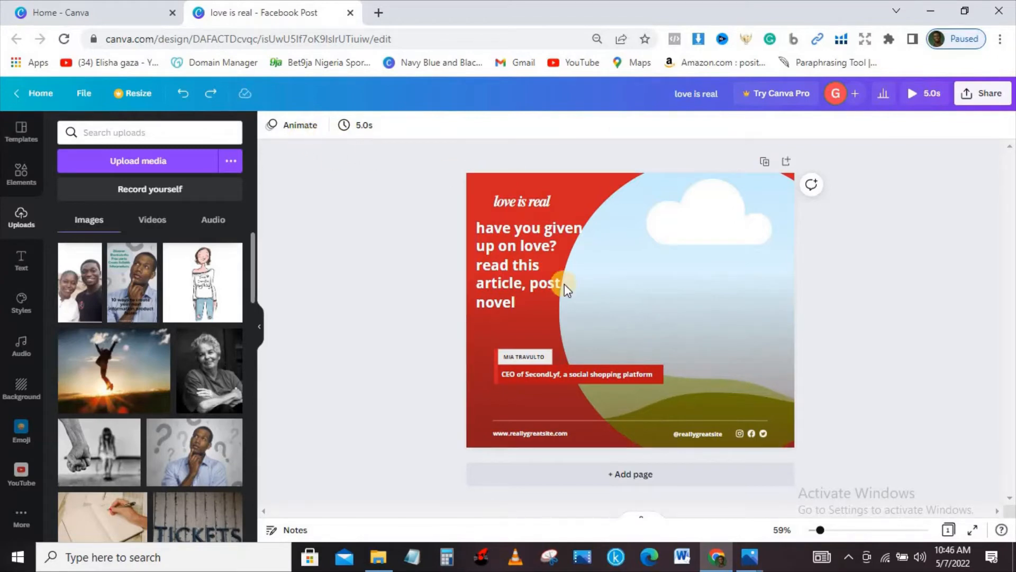
Place the newly uploaded couple photo into the large circular picture frame of the post
left_click(66, 281)
left_click_drag(661, 269, 669, 269)
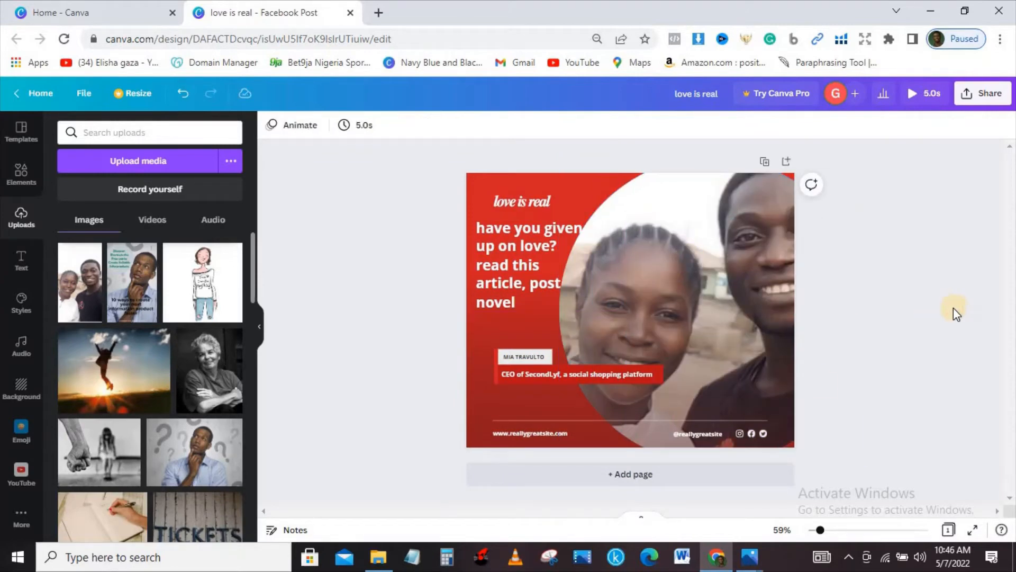
Delete the red job-title banner and the white name label above it, including their texts
left_click(606, 380)
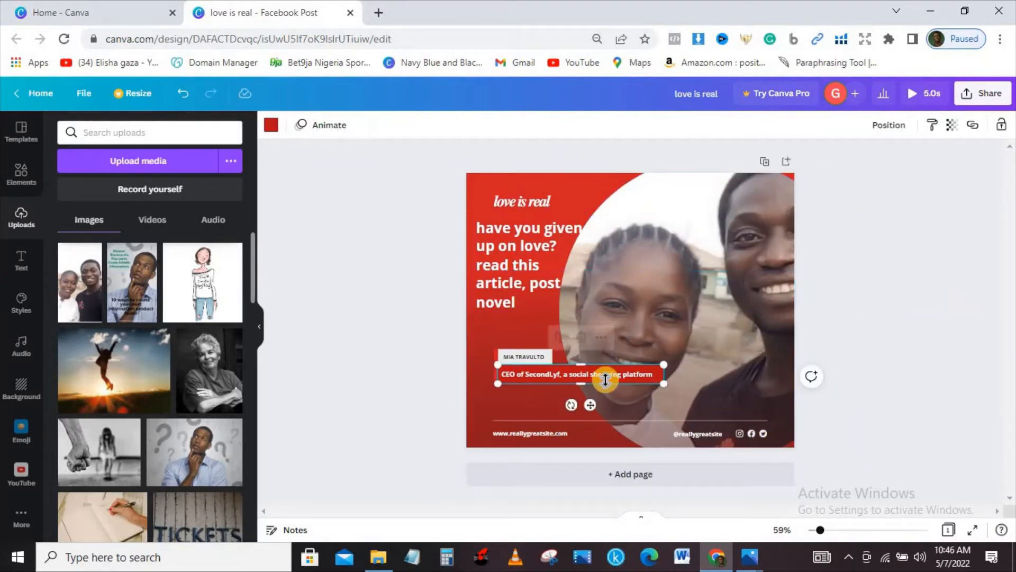
key("Delete")
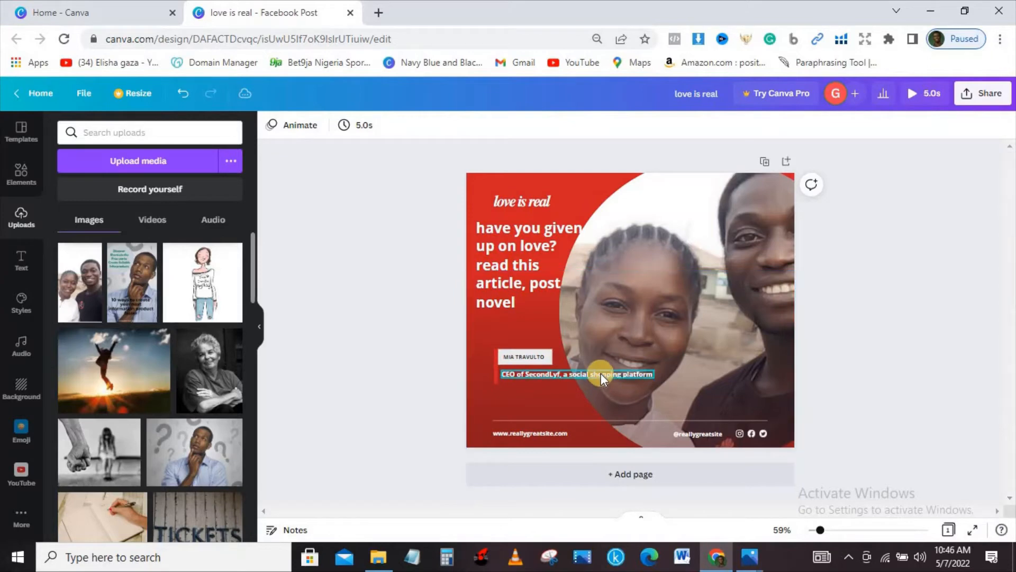
double_click(602, 374)
key("Delete")
left_click(542, 358)
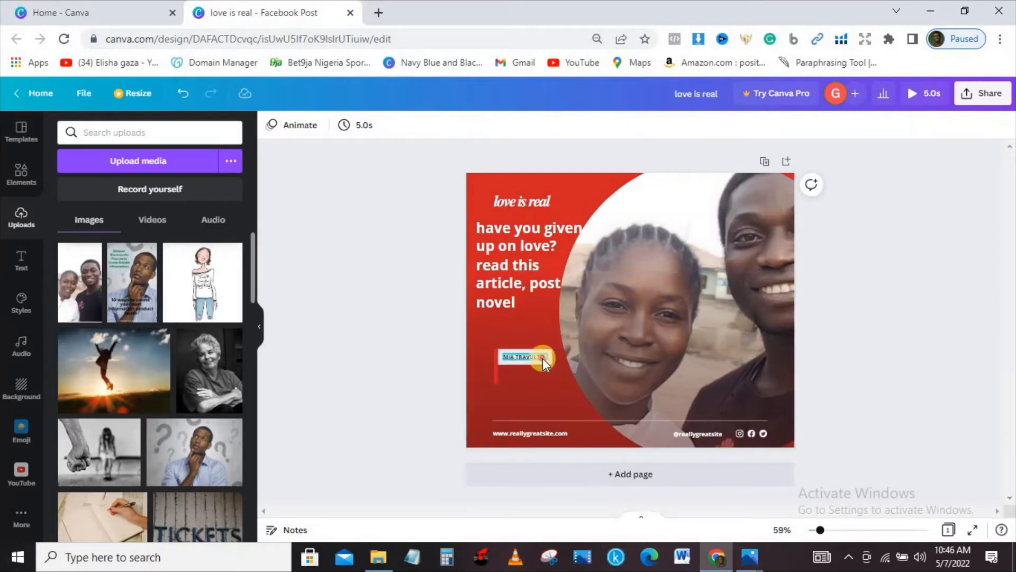
double_click(542, 358)
key("Delete")
left_click(533, 359)
key("Delete")
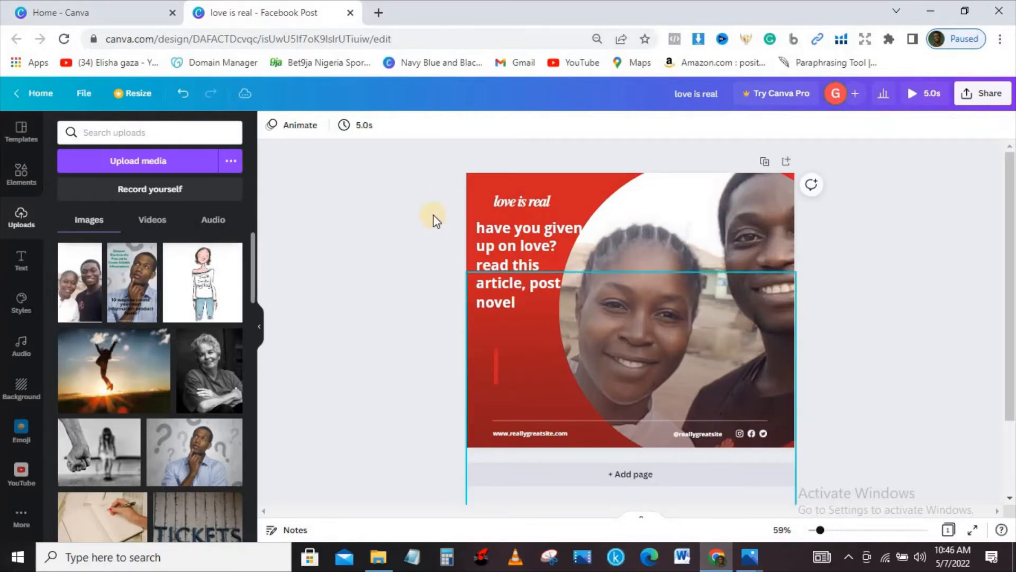
Create a blank Video design and a blank YouTube Thumbnail design from the Canva home page
left_click(101, 7)
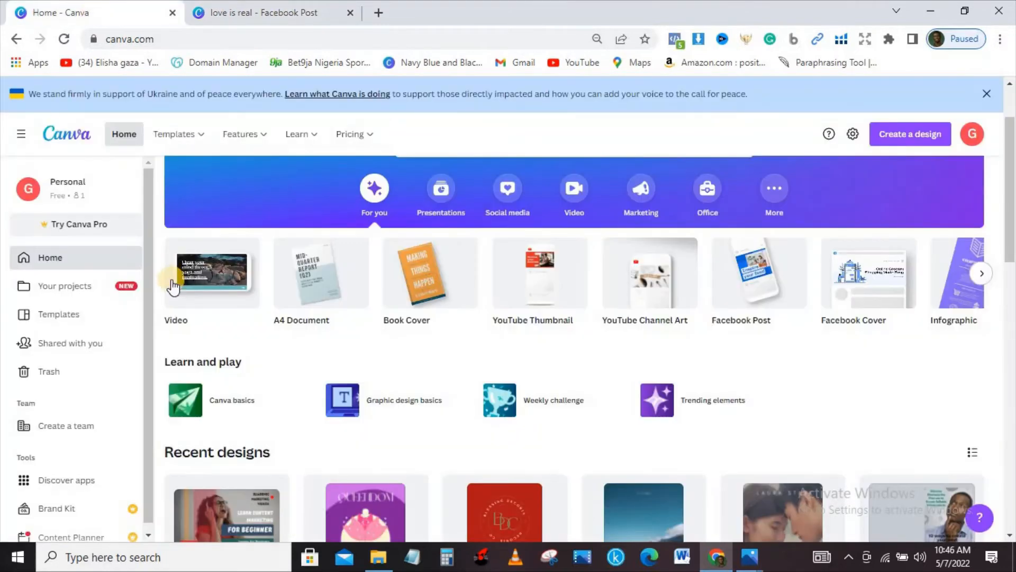
left_click(182, 276)
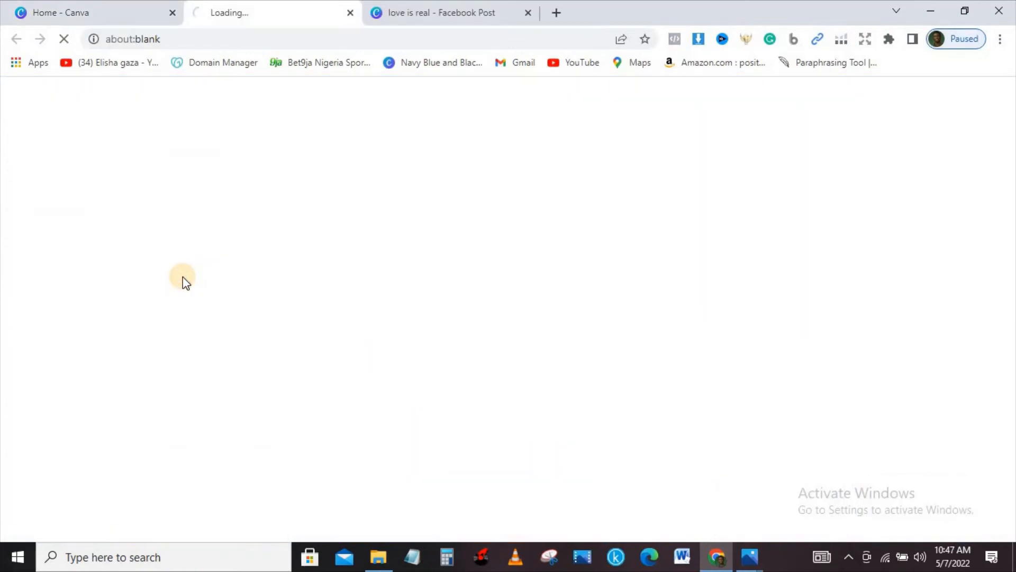
left_click(75, 9)
mouse_move(545, 292)
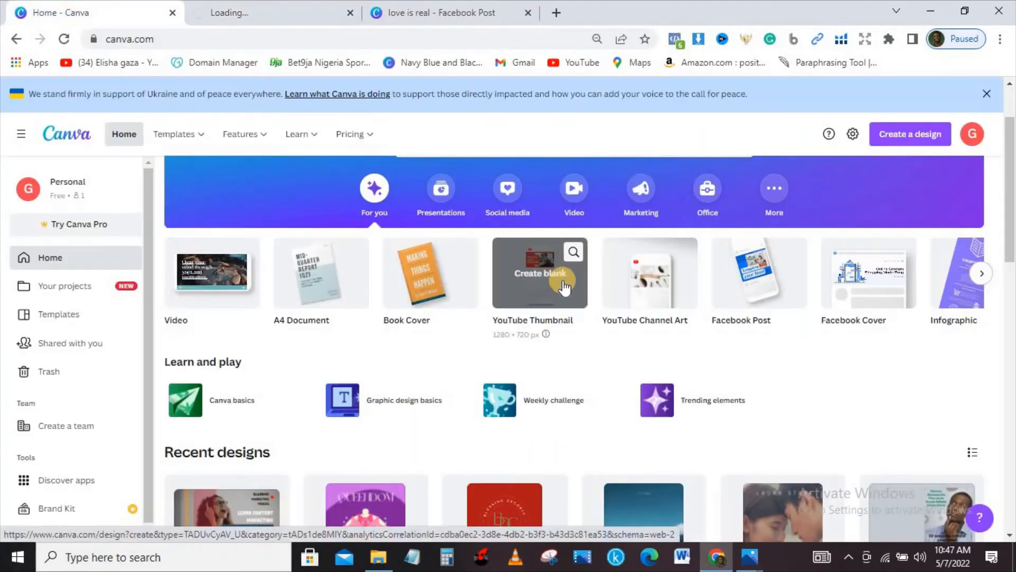
left_click(546, 291)
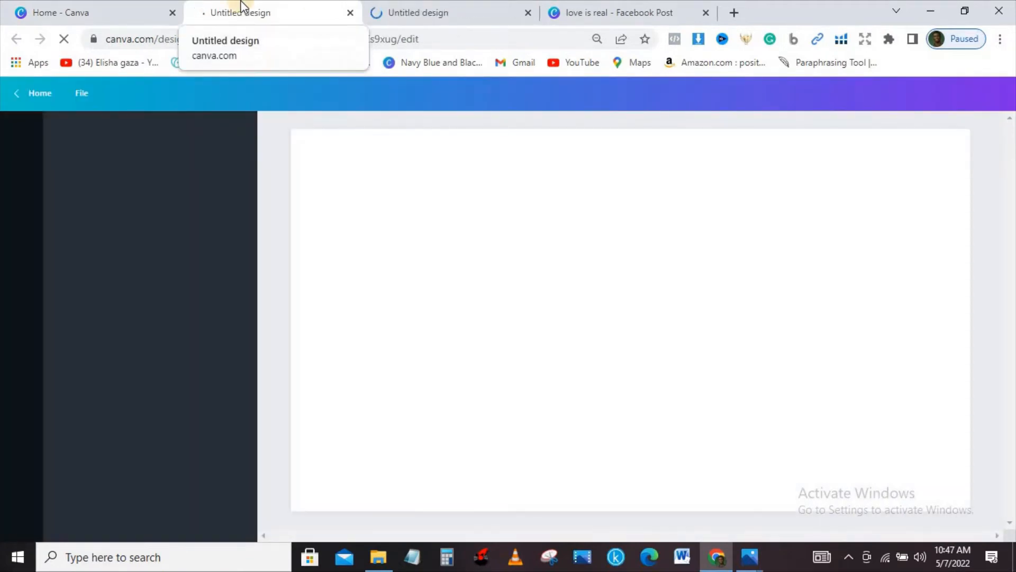
Apply the black and yellow "How to edit like a pro" template to the YouTube thumbnail design
left_click(461, 6)
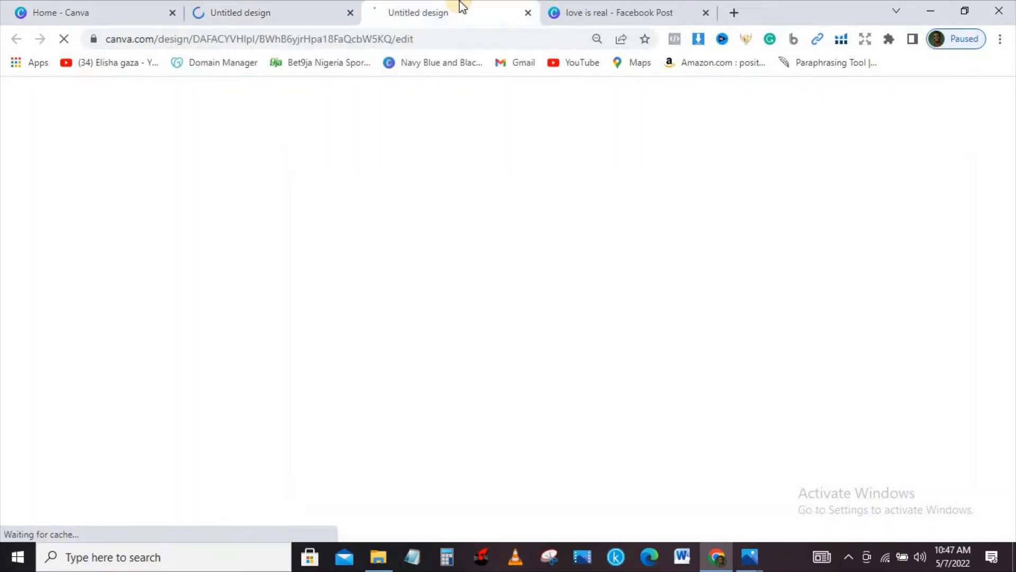
left_click(234, 5)
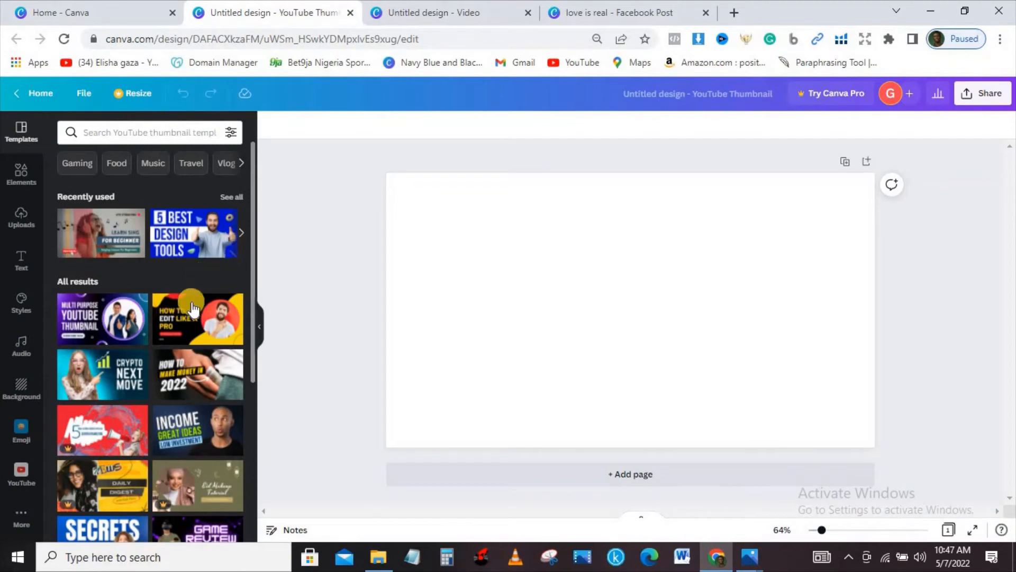
left_click(193, 308)
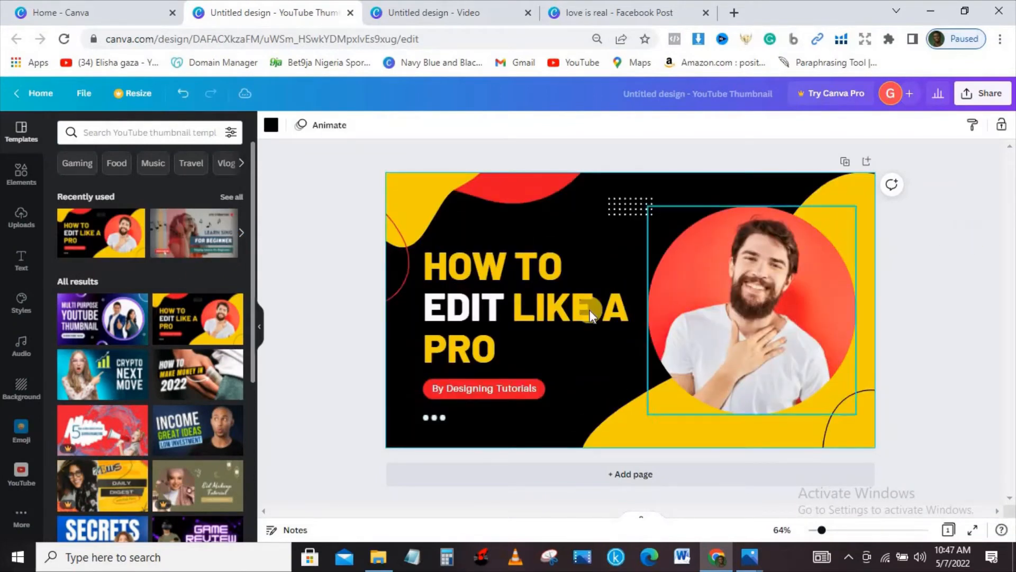
Replace the "By Designing Tutorials" caption on the red pill with "subscribe"
left_click(489, 279)
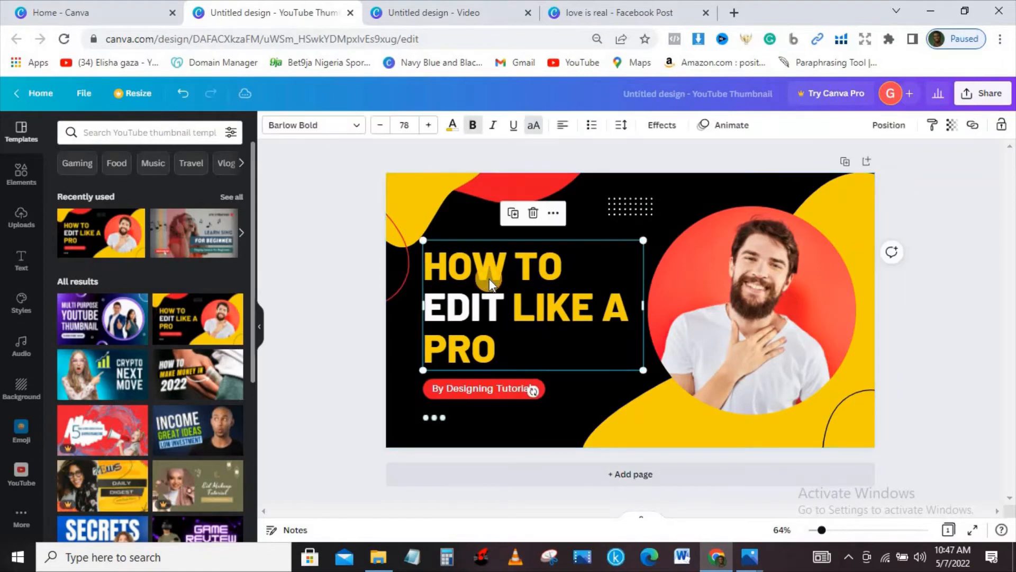
left_click(469, 392)
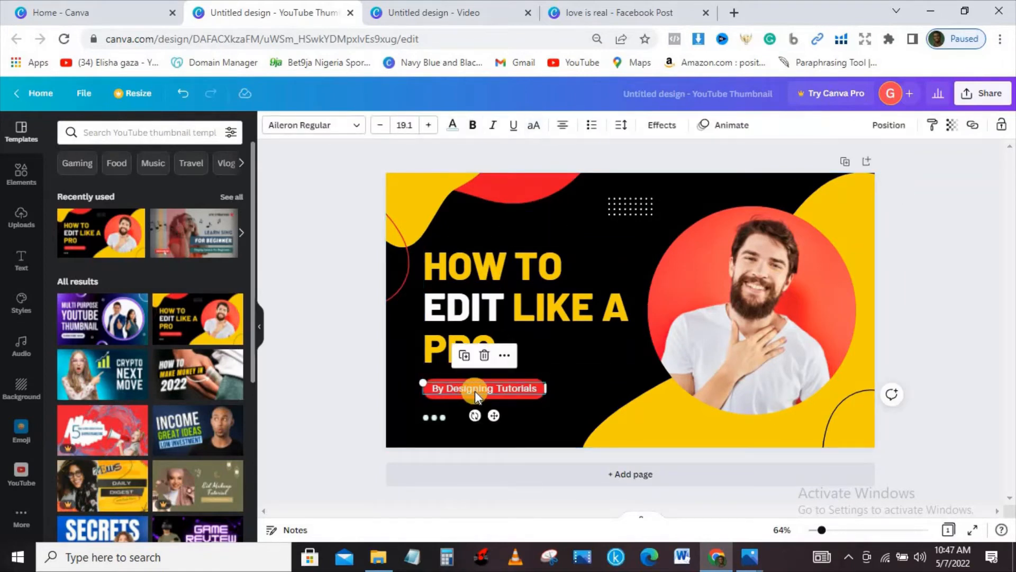
double_click(474, 390)
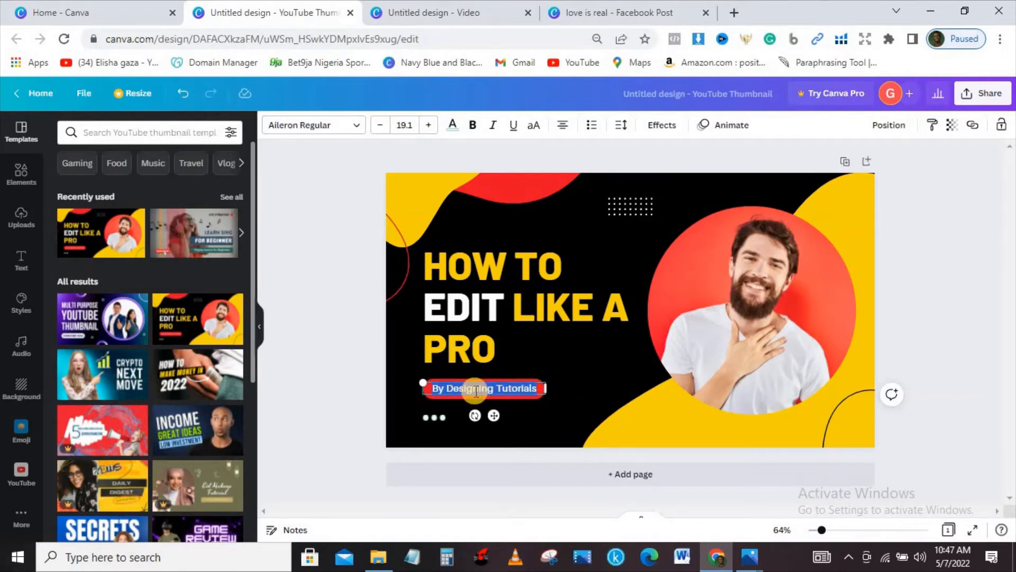
type("S")
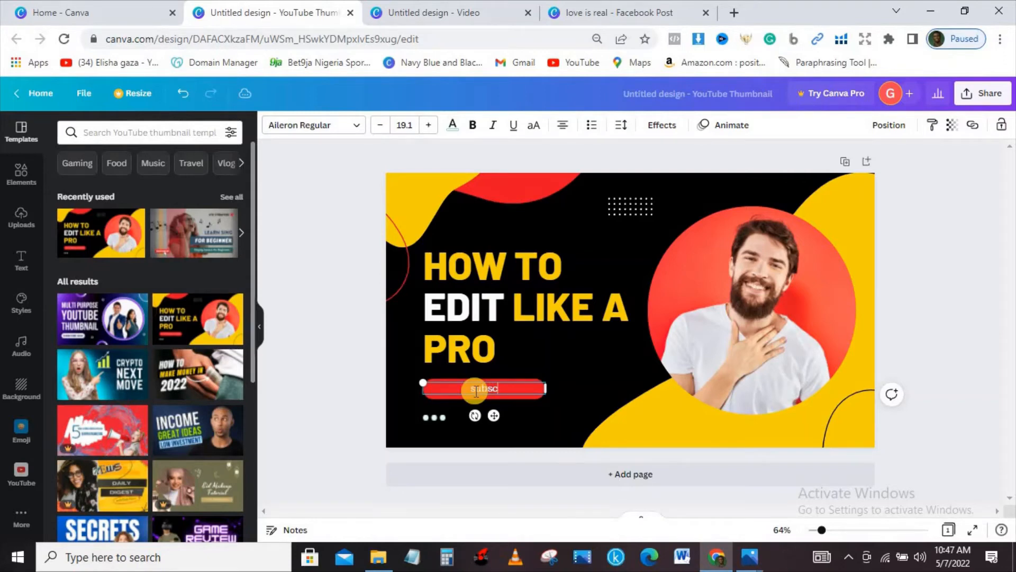
type("ubscribe")
Replace the word "EDIT" in the thumbnail headline with "DESIGN"
left_click(443, 301)
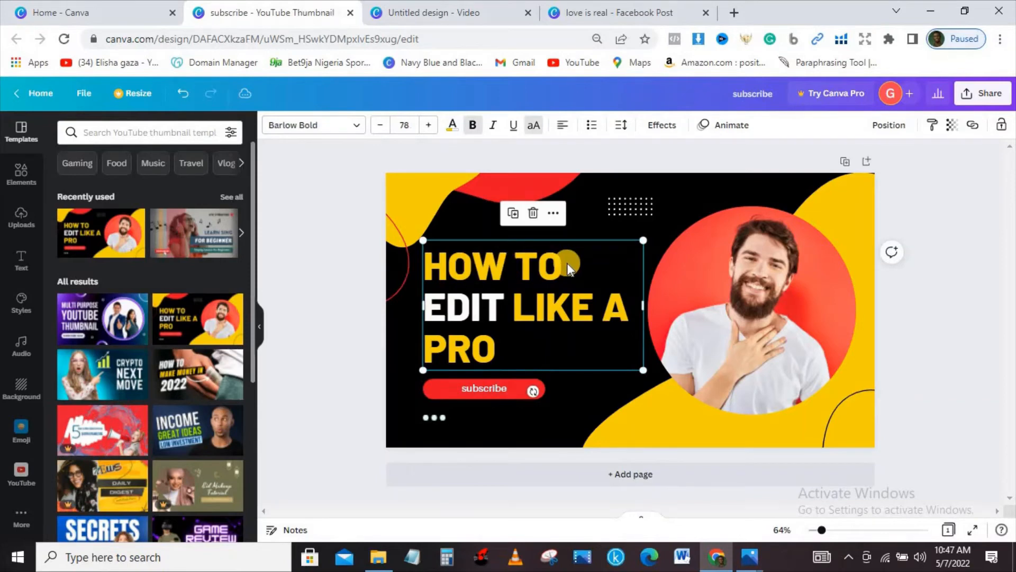
left_click(503, 304)
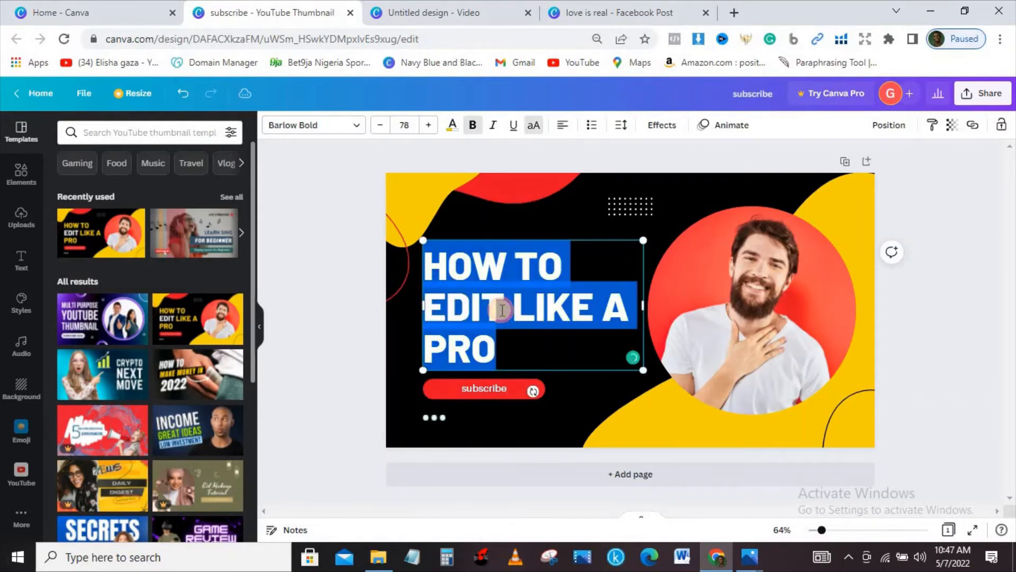
left_click(503, 309)
key("BackSpace")
key("BackSpace")
key("BackSpace")
key("BackSpace")
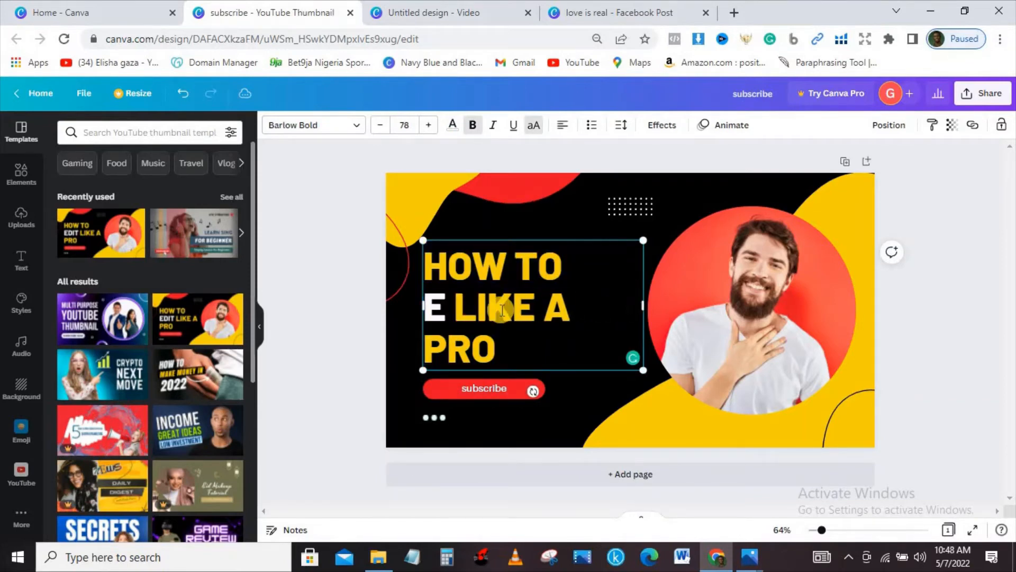
type("DESIGN")
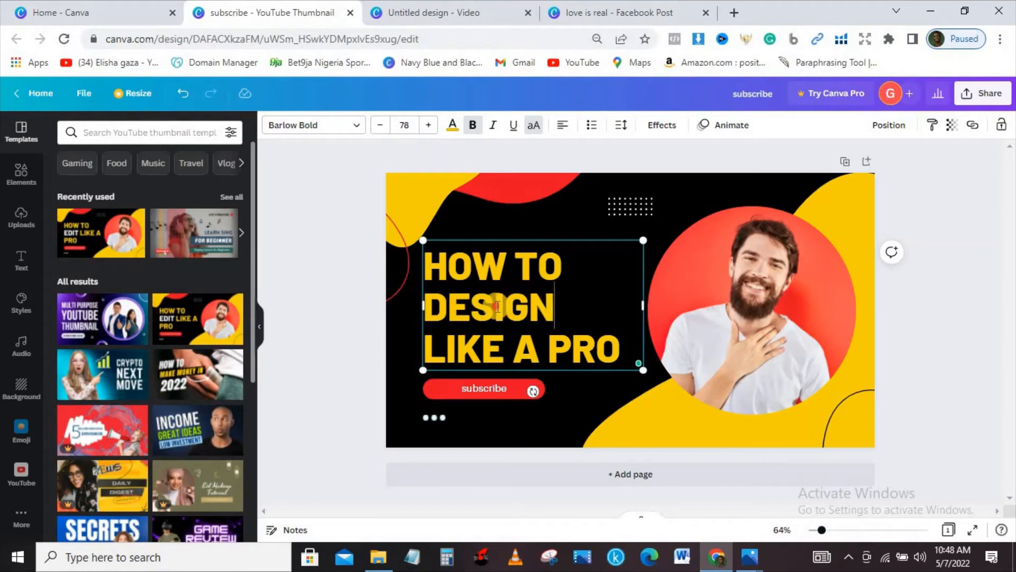
Color the word "DESIGN" in the headline white
left_click_drag(553, 305, 423, 305)
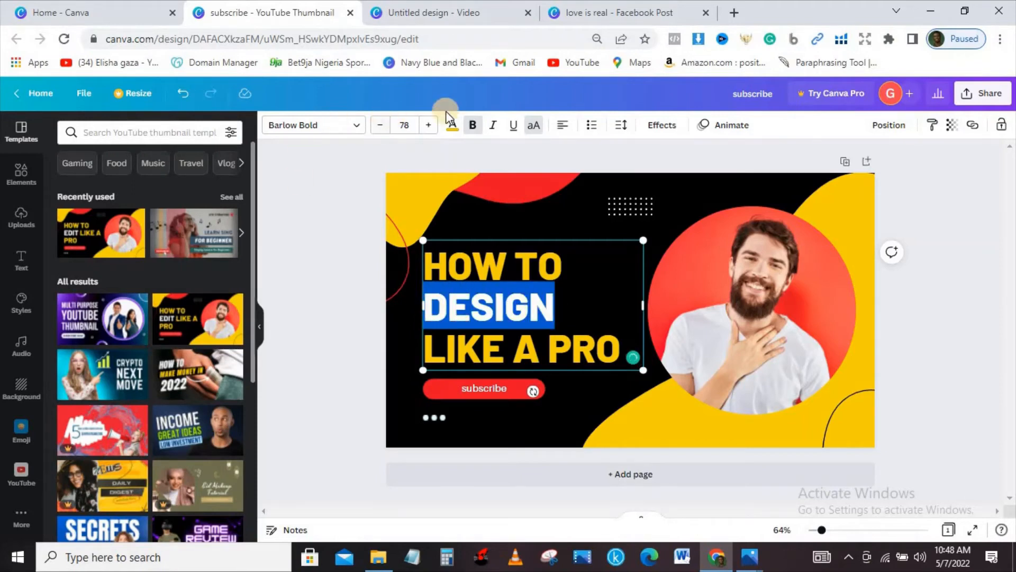
left_click(453, 127)
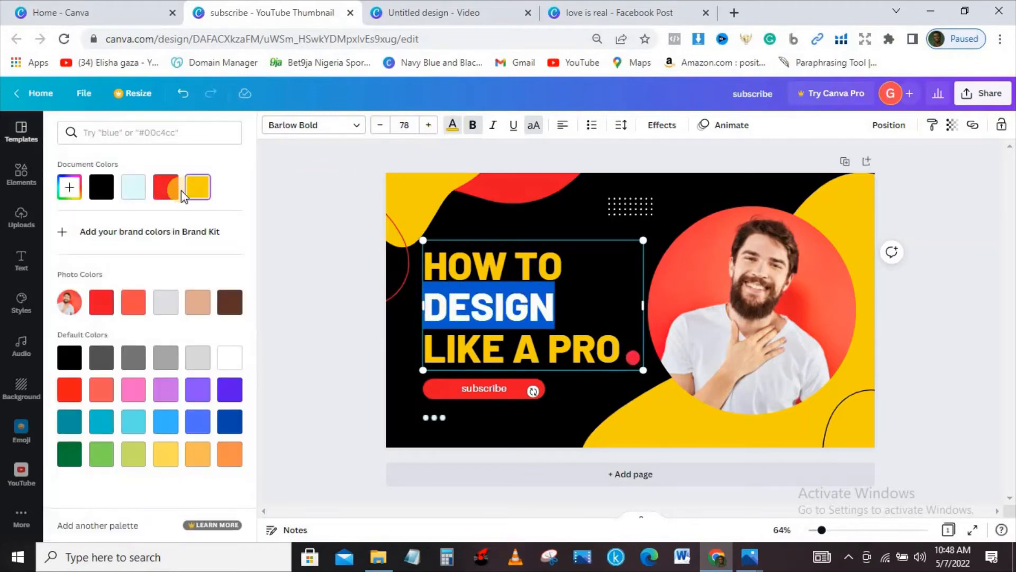
left_click(232, 361)
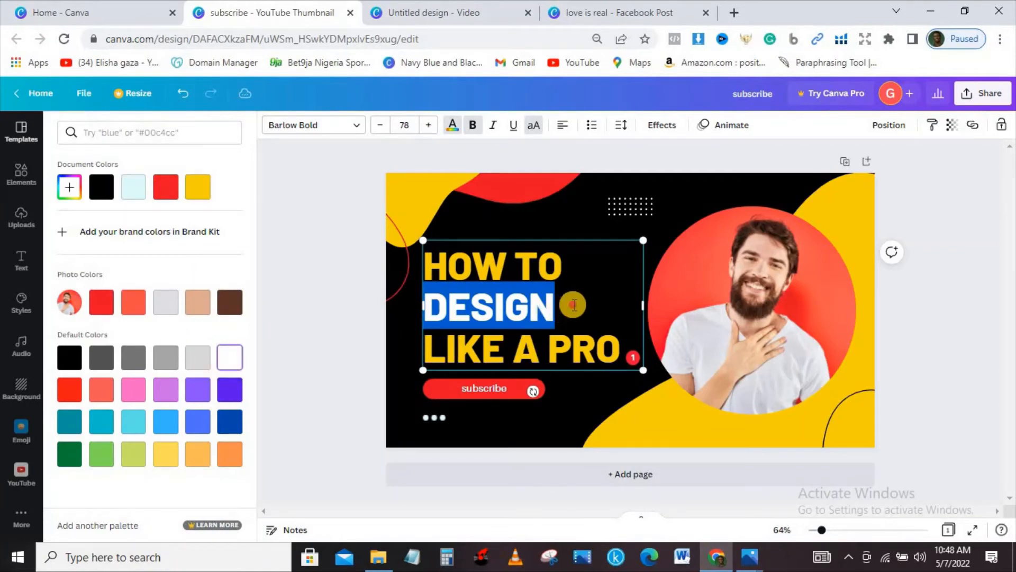
left_click(572, 304)
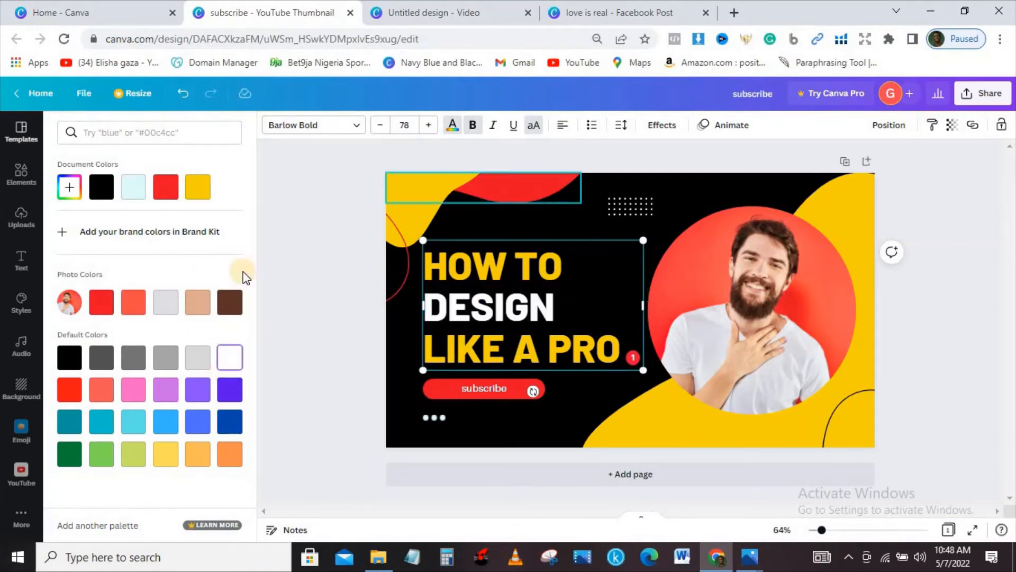
Add a subheading text box to the thumbnail
left_click(20, 264)
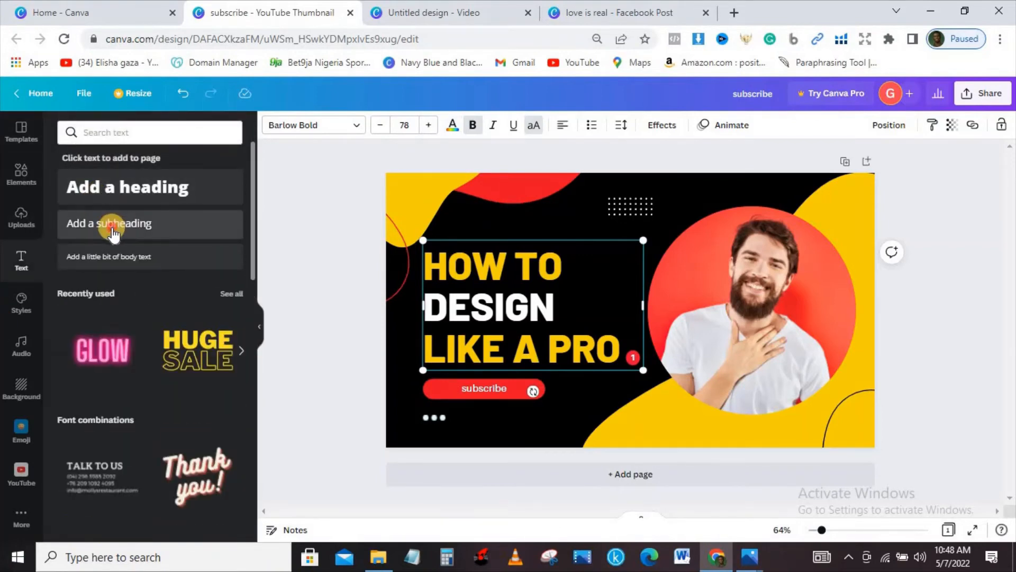
left_click(111, 222)
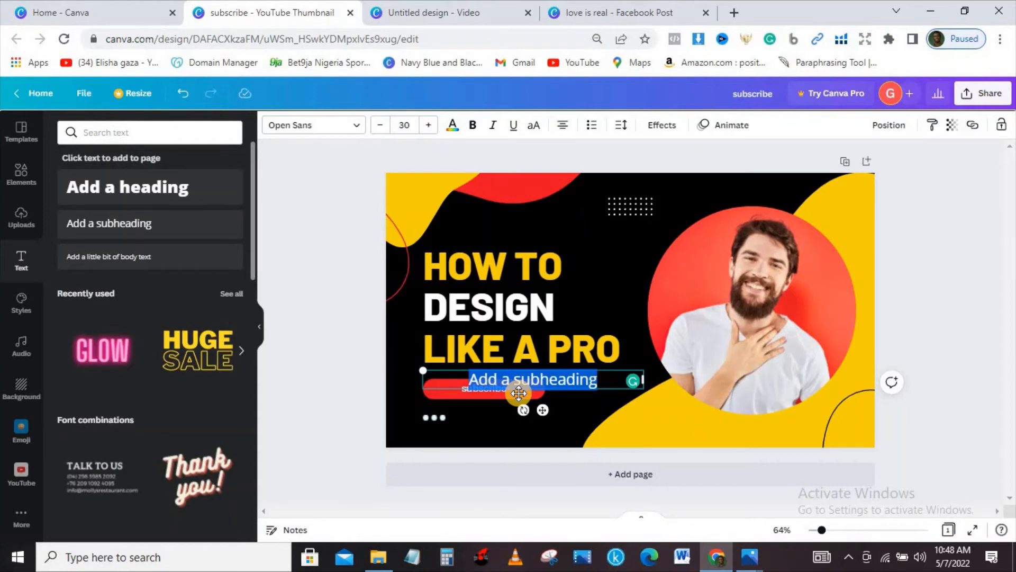
Replace the placeholder text in the new subheading box with "INFOGRAPHIC"
left_click(561, 380)
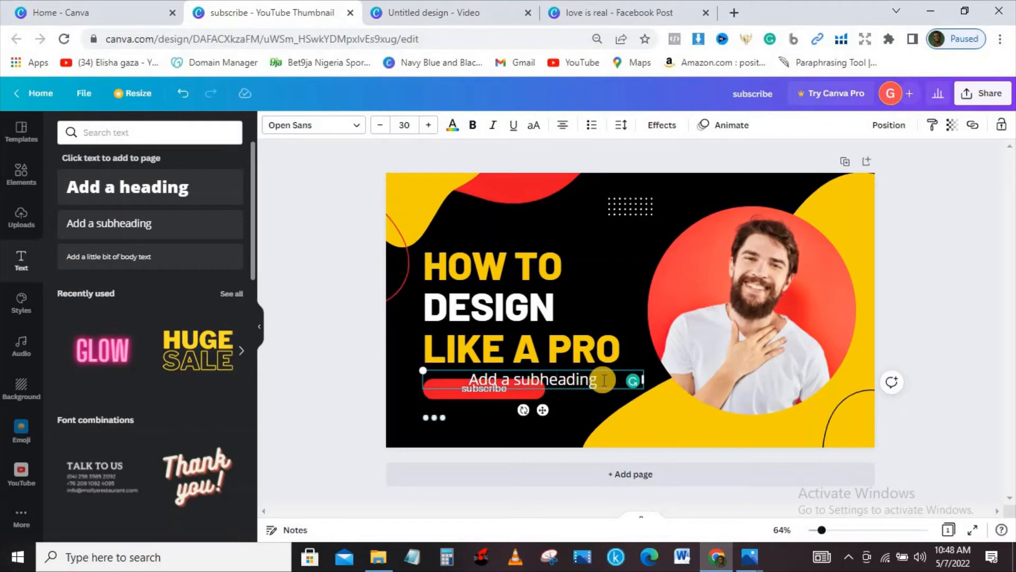
key("BackSpace")
key("BackSpace")
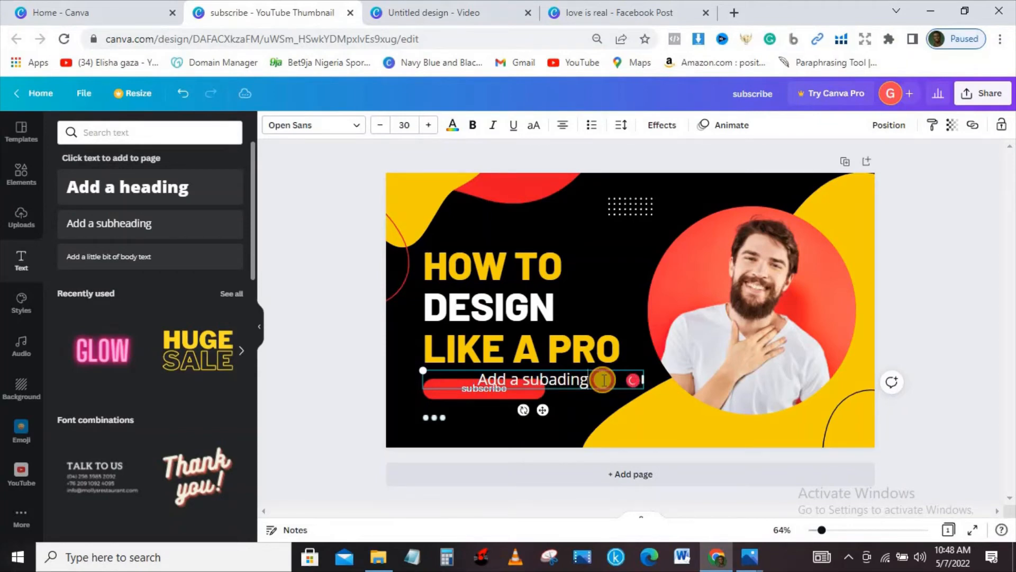
double_click(604, 380)
key("BackSpace")
key("BackSpace")
key("BackSpace")
key("BackSpace")
key("BackSpace")
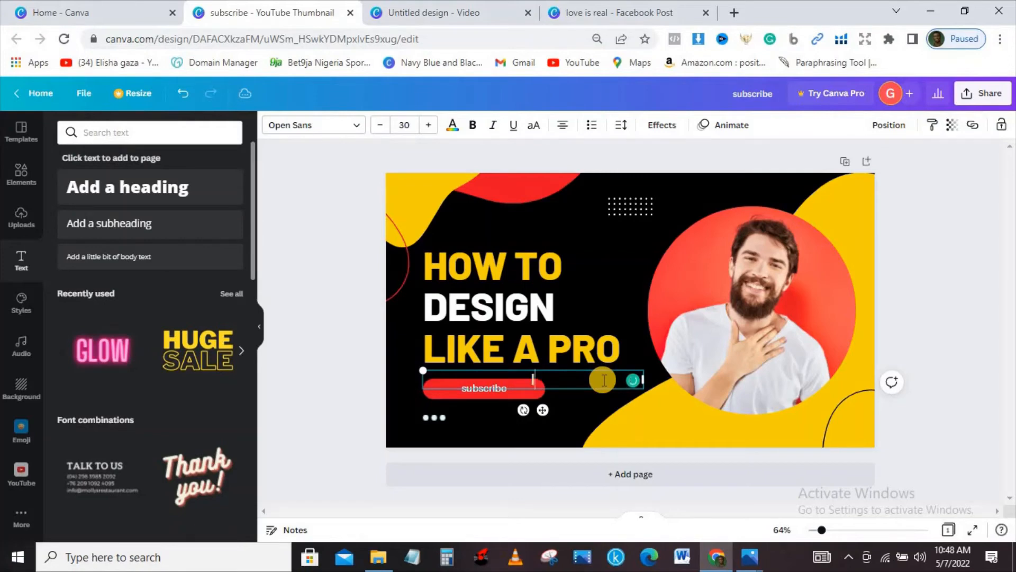
type("INFOGRAPHIC")
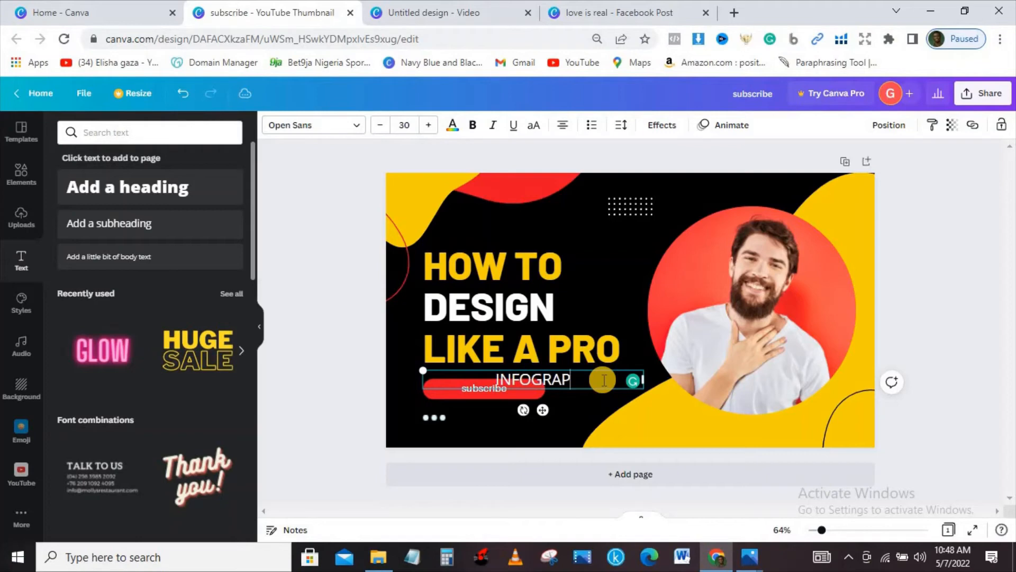
left_click(927, 313)
Place the "INFOGRAPHIC" text on the yellow area beneath the circular photo and color it red
left_click_drag(582, 373, 765, 430)
left_click_drag(833, 427, 440, 171)
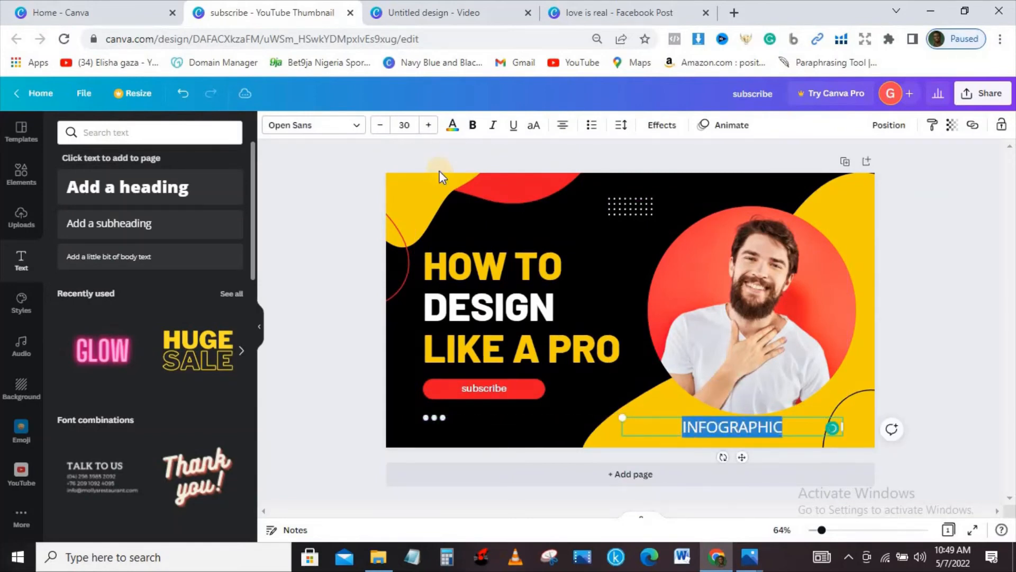
left_click(453, 126)
left_click(167, 188)
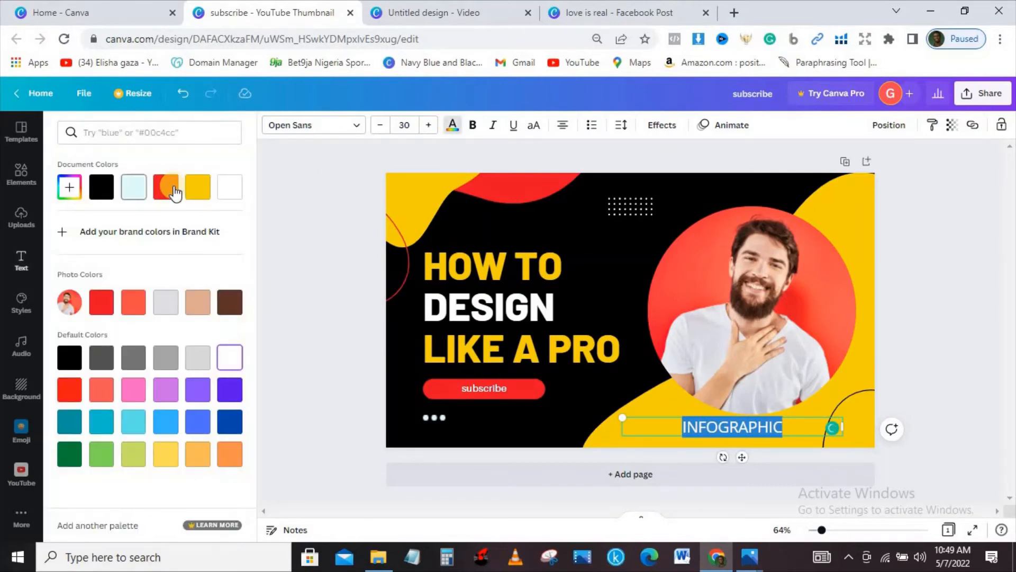
left_click(948, 298)
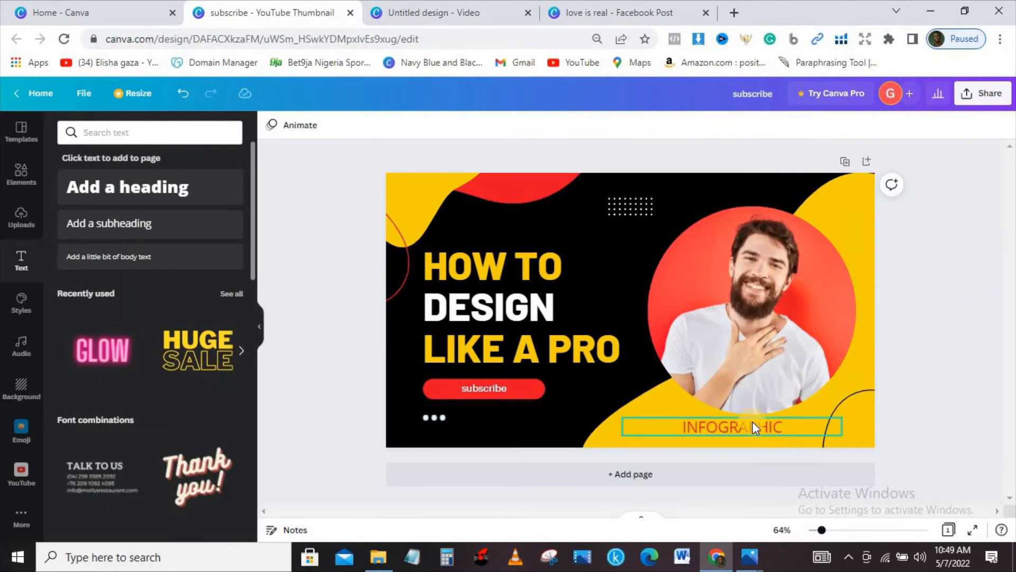
left_click_drag(752, 421, 766, 422)
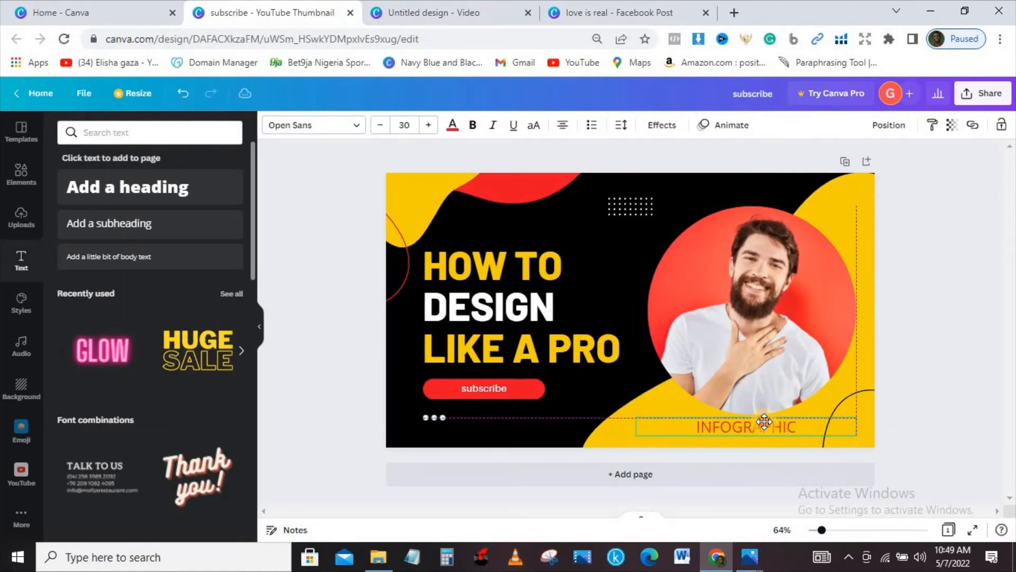
left_click(913, 328)
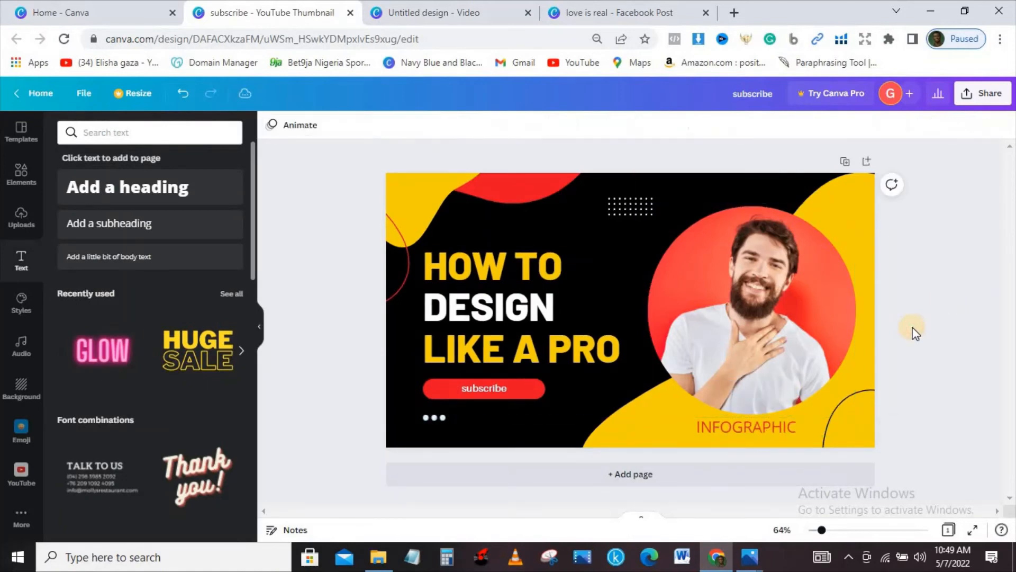
Try to download the thumbnail as a PNG with the transparent background option
left_click(974, 97)
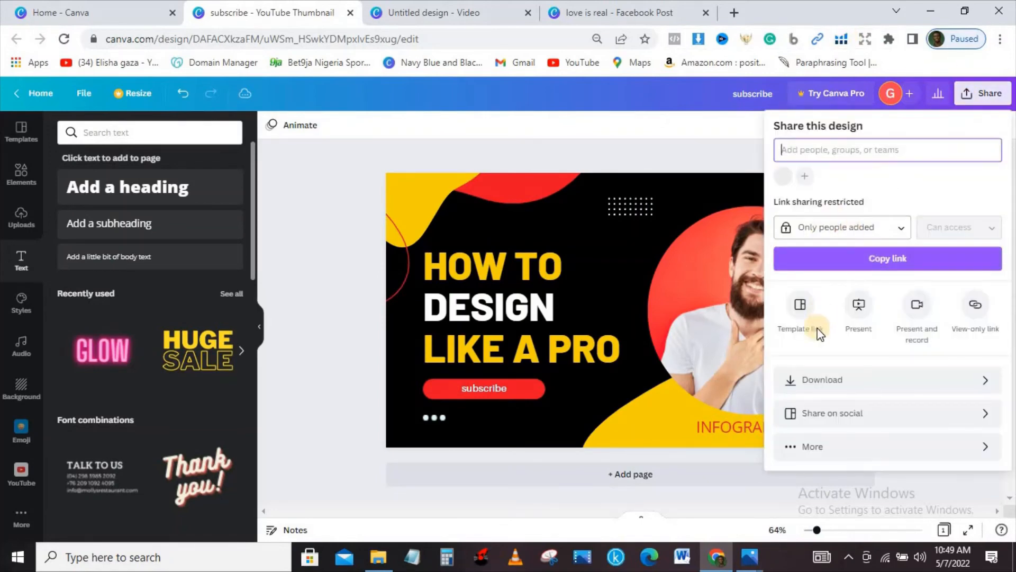
left_click(834, 381)
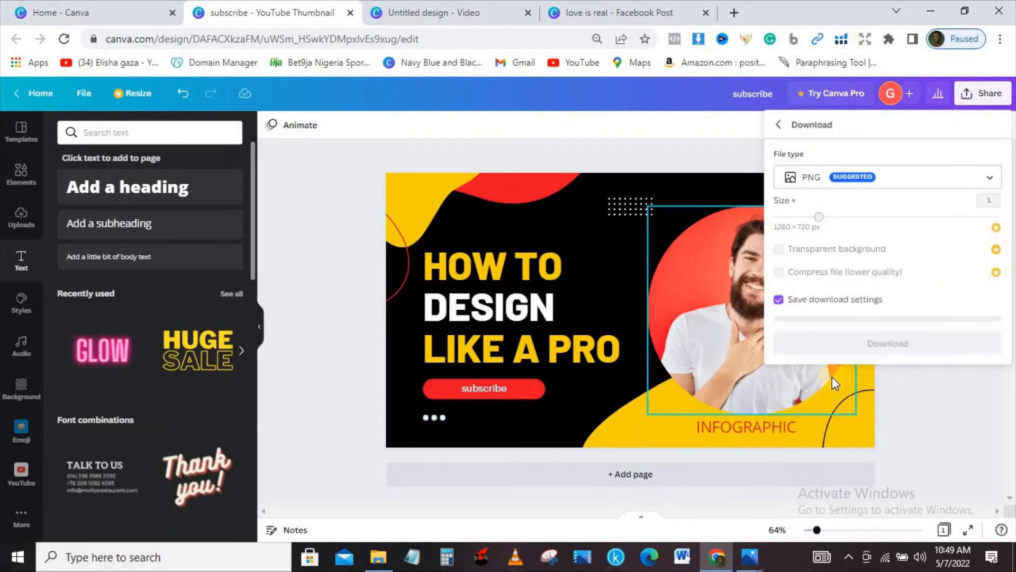
left_click(907, 178)
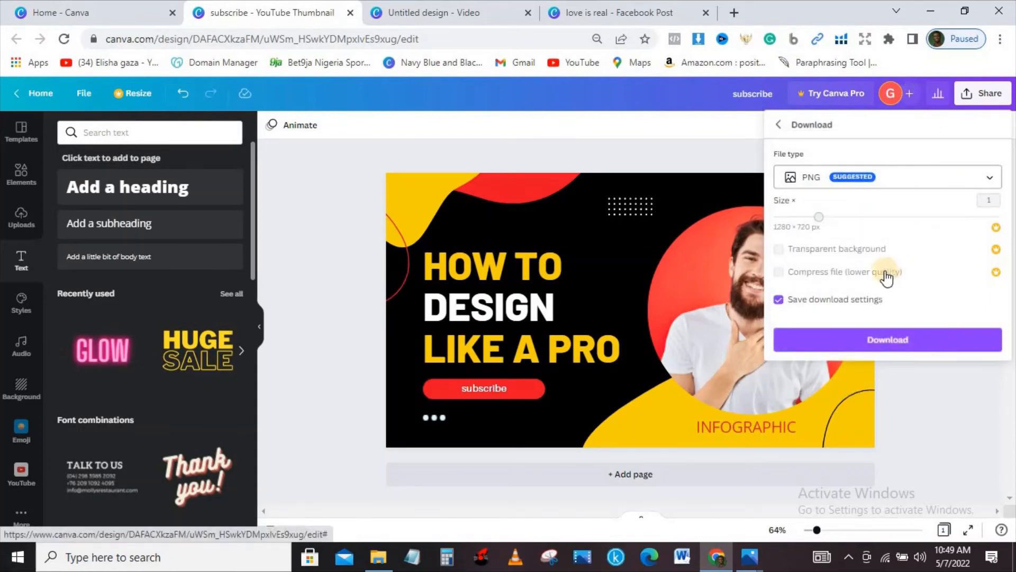
left_click(815, 252)
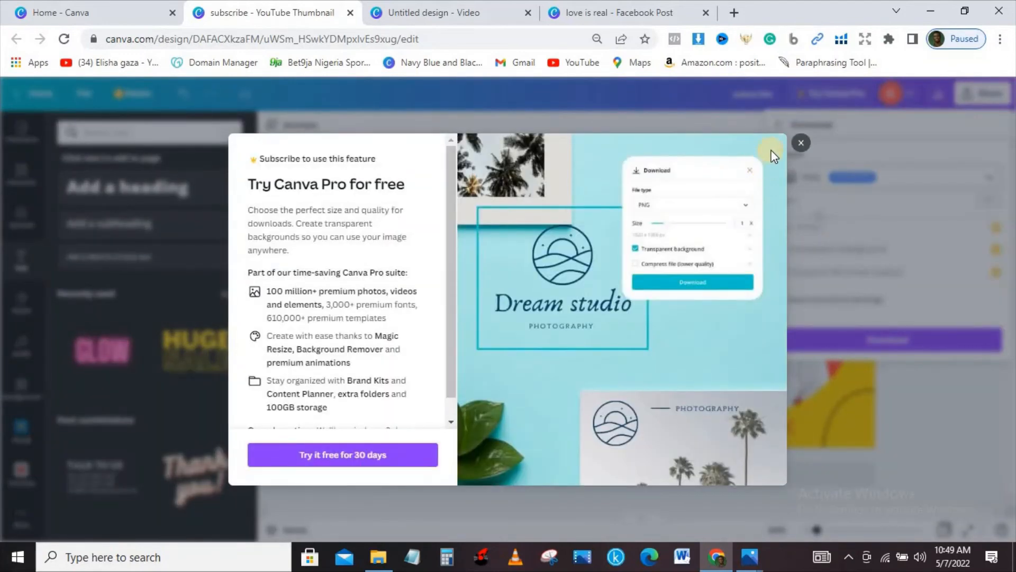
left_click(801, 143)
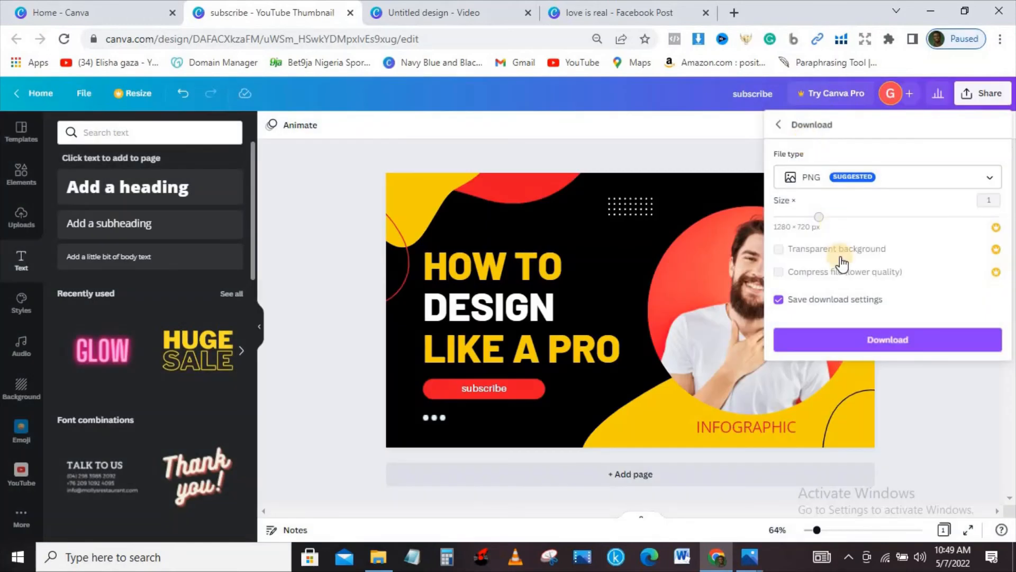
left_click(887, 341)
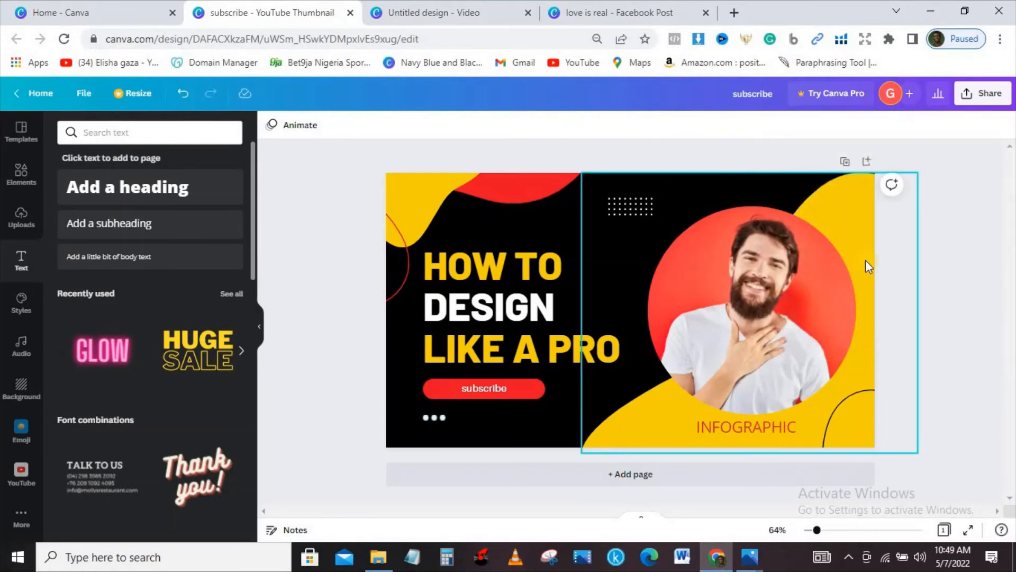
Download the finished YouTube thumbnail as a PNG file
left_click(978, 97)
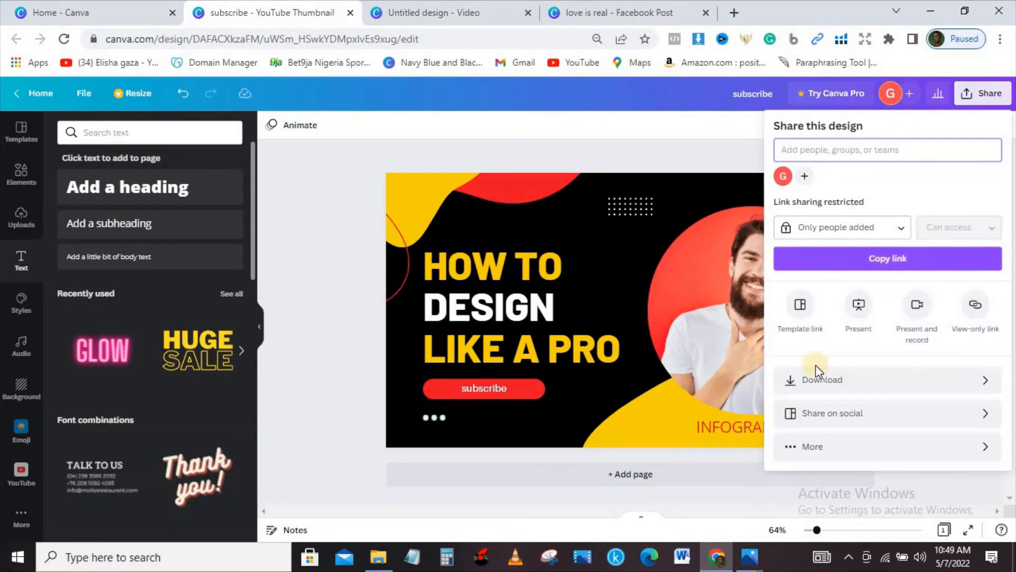
left_click(819, 390)
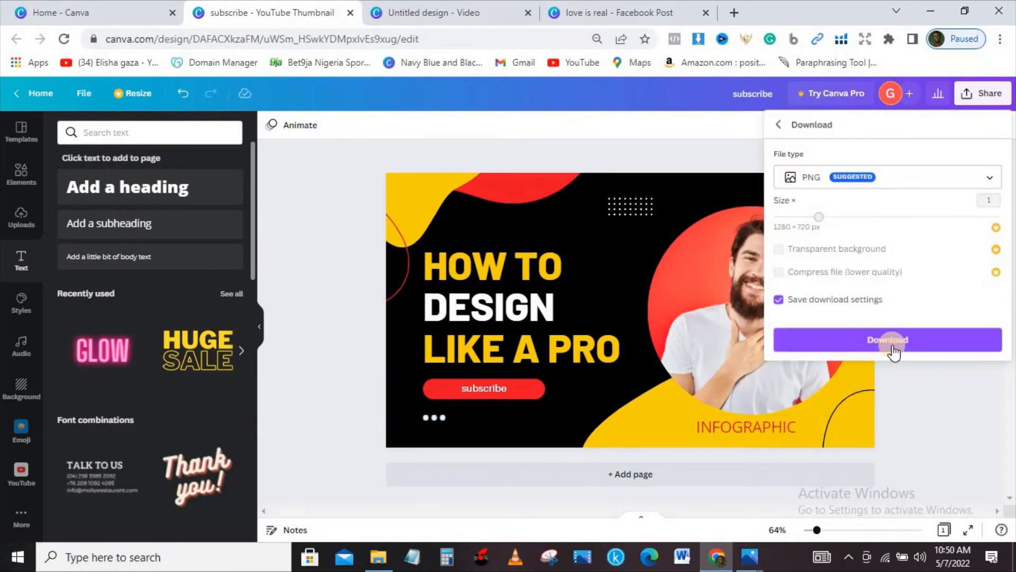
left_click(895, 344)
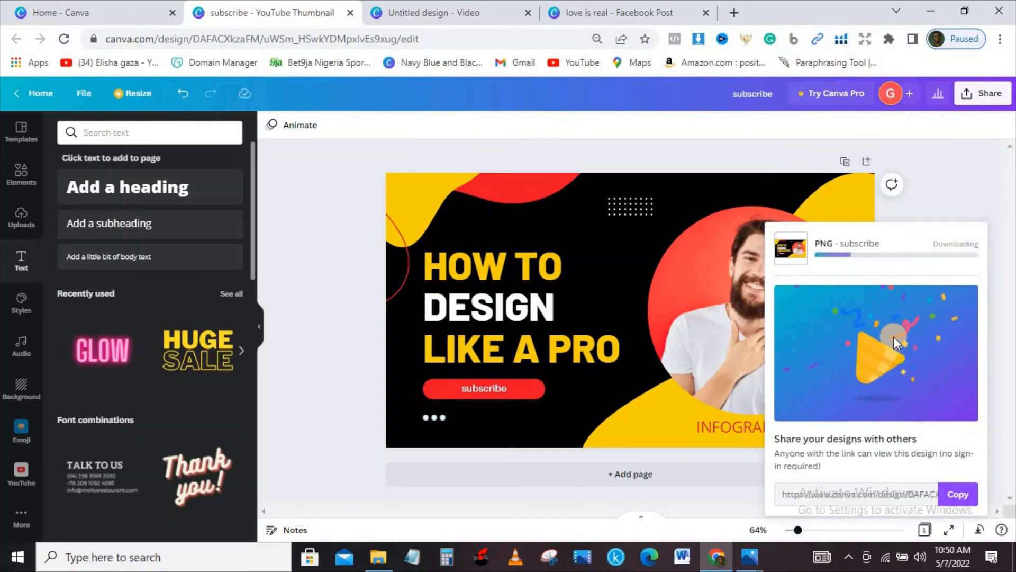
Switch to the "love is real" Facebook post and download it as a PNG instead of MP4 video
left_click(656, 2)
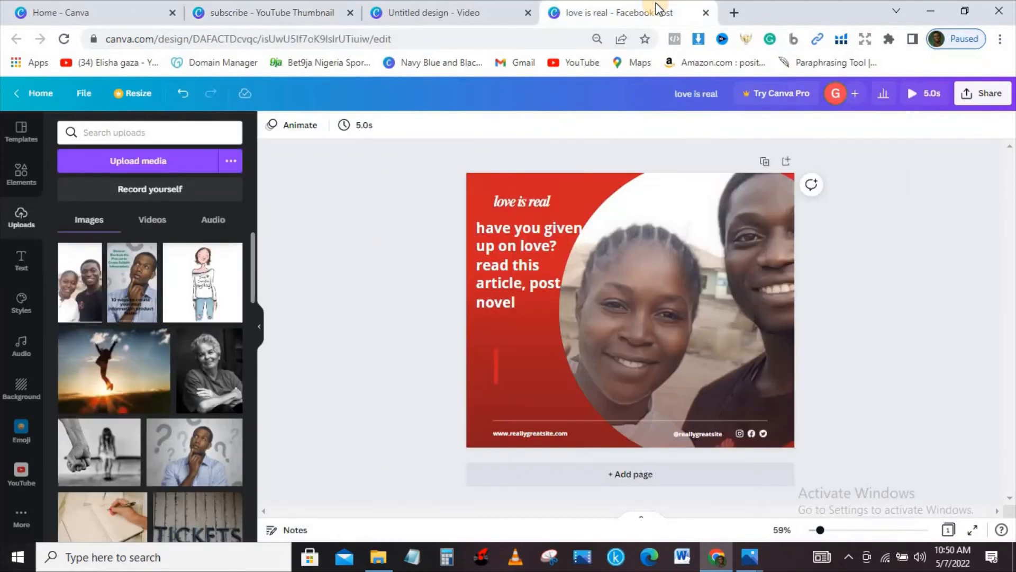
left_click(973, 98)
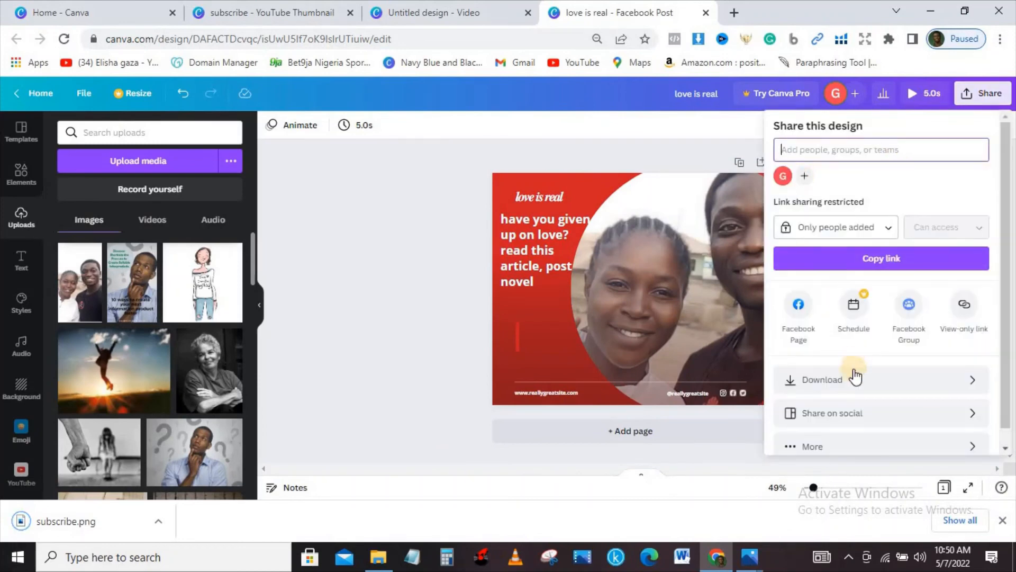
left_click(839, 380)
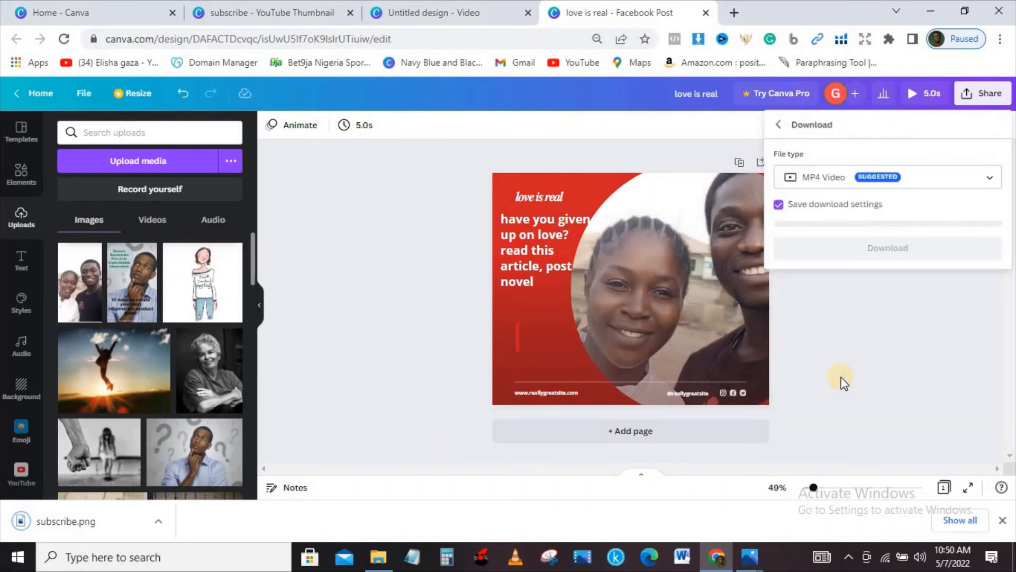
left_click(813, 184)
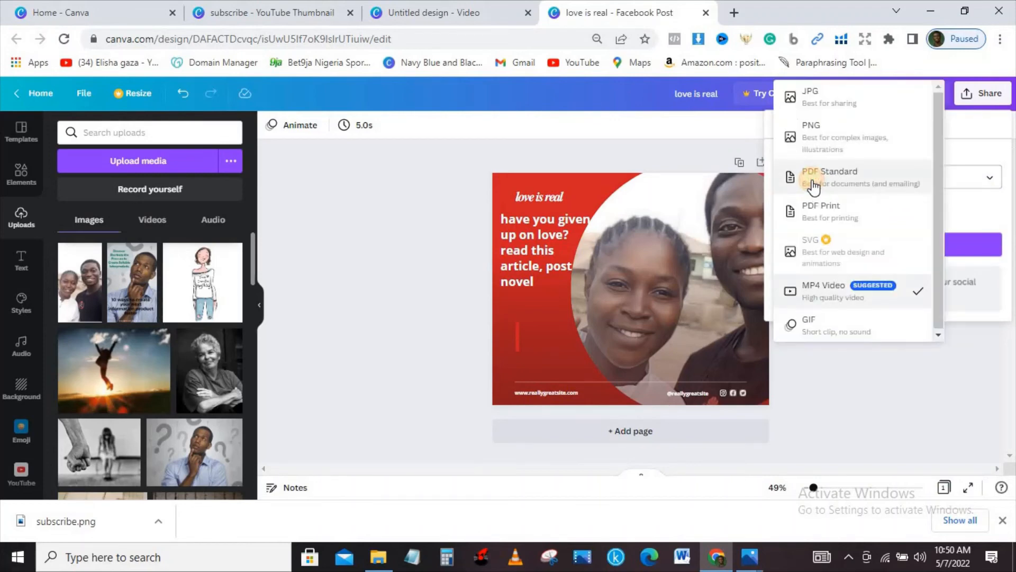
left_click(814, 135)
left_click(870, 382)
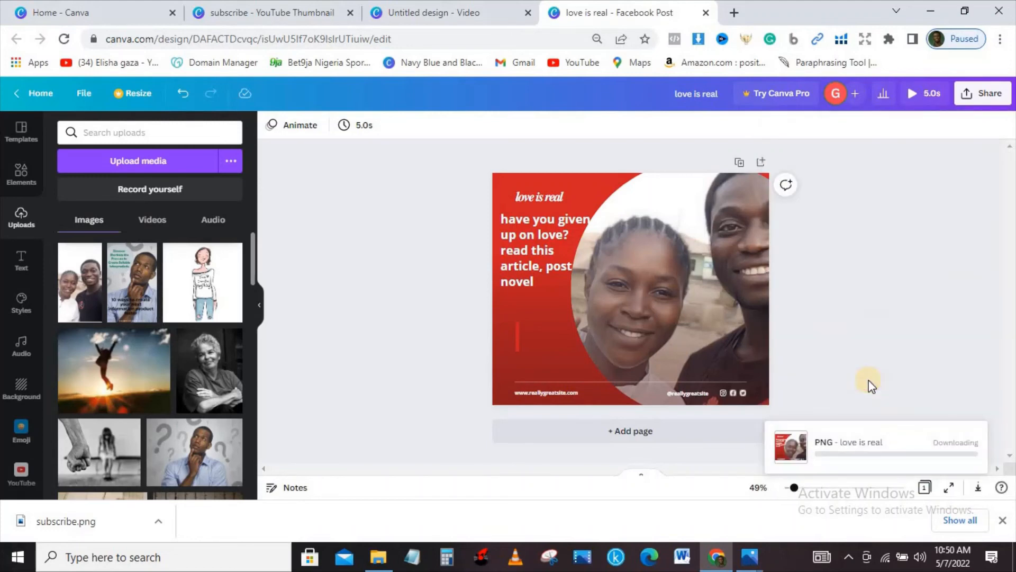
View the downloaded subscribe.png in the photo viewer and return to the Facebook post design
left_click(120, 528)
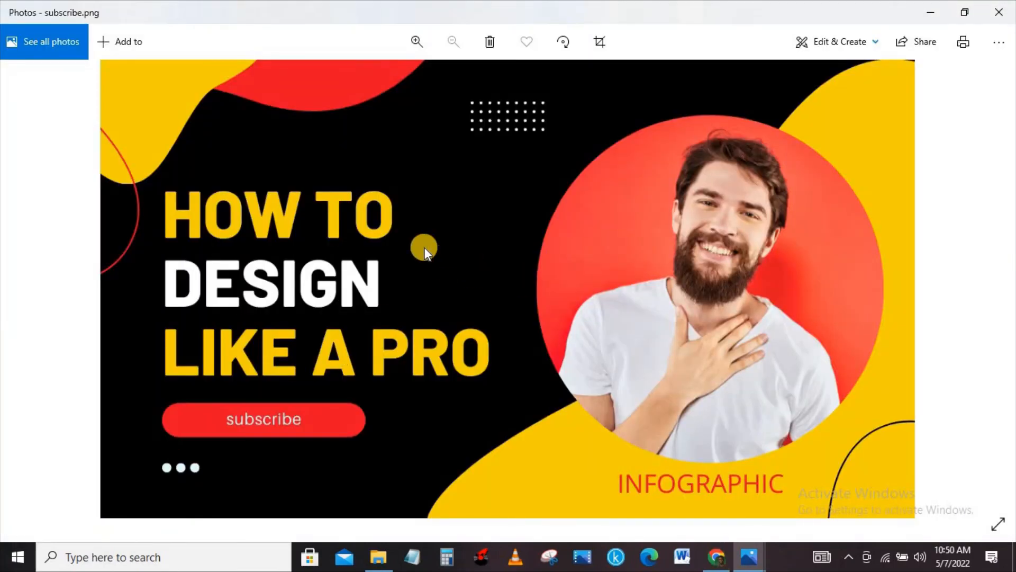
left_click(940, 4)
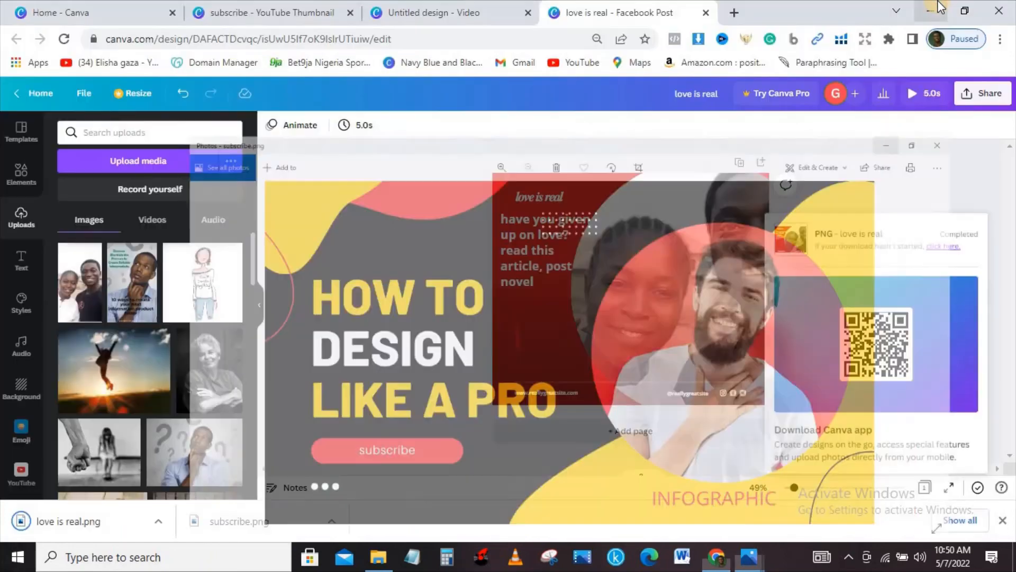